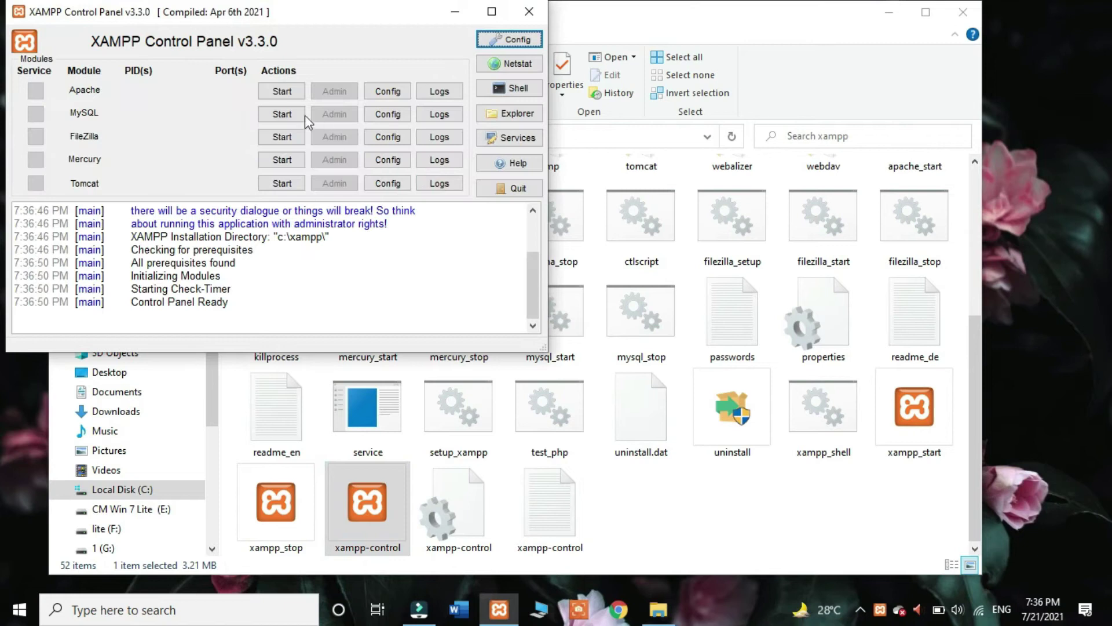
Step: Start Apache and MySQL in XAMPP, then minimize the control panel and xampp folder window
click(283, 92)
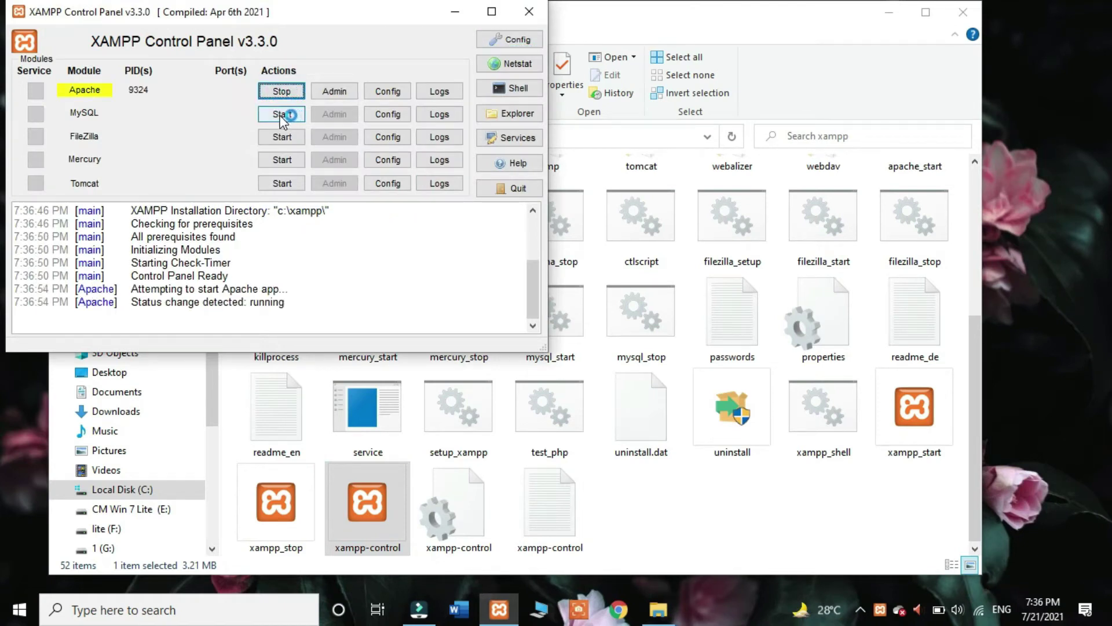
click(282, 114)
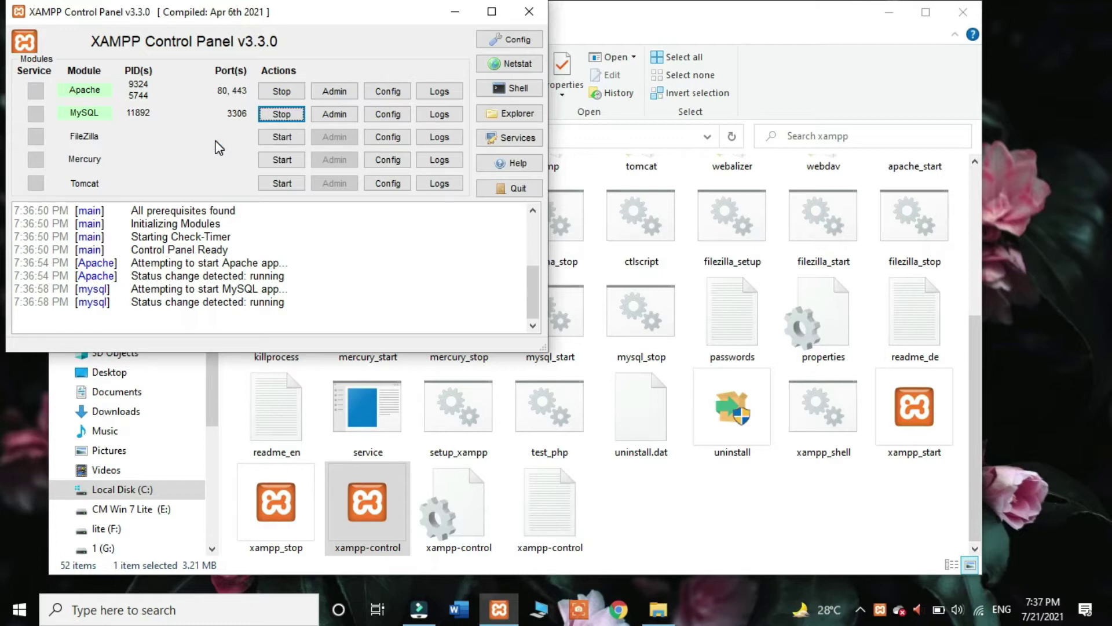
click(456, 18)
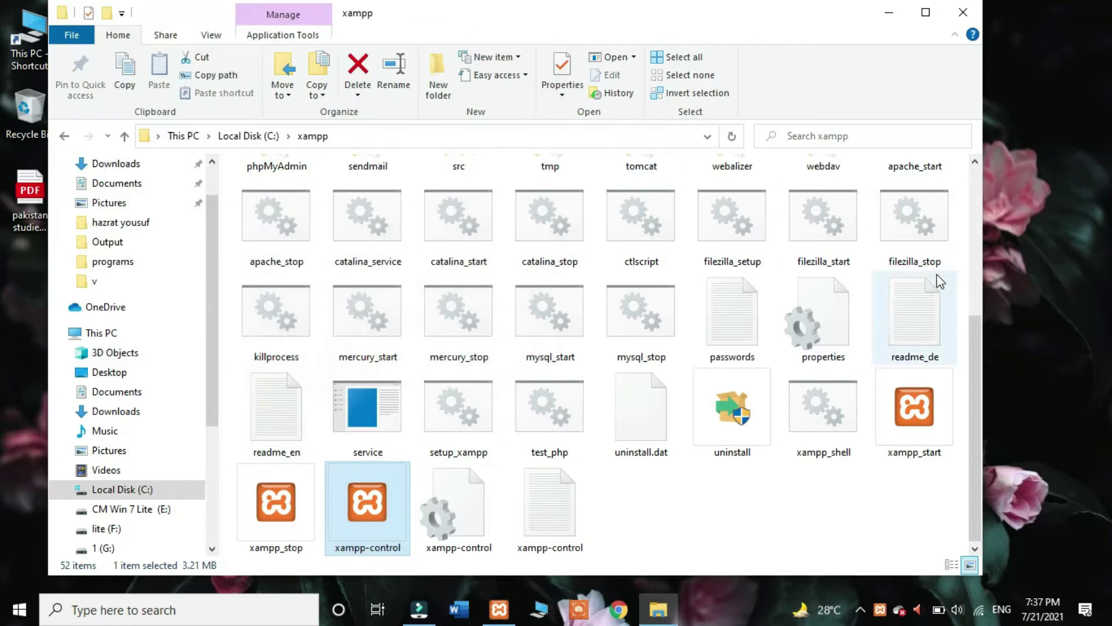
click(889, 12)
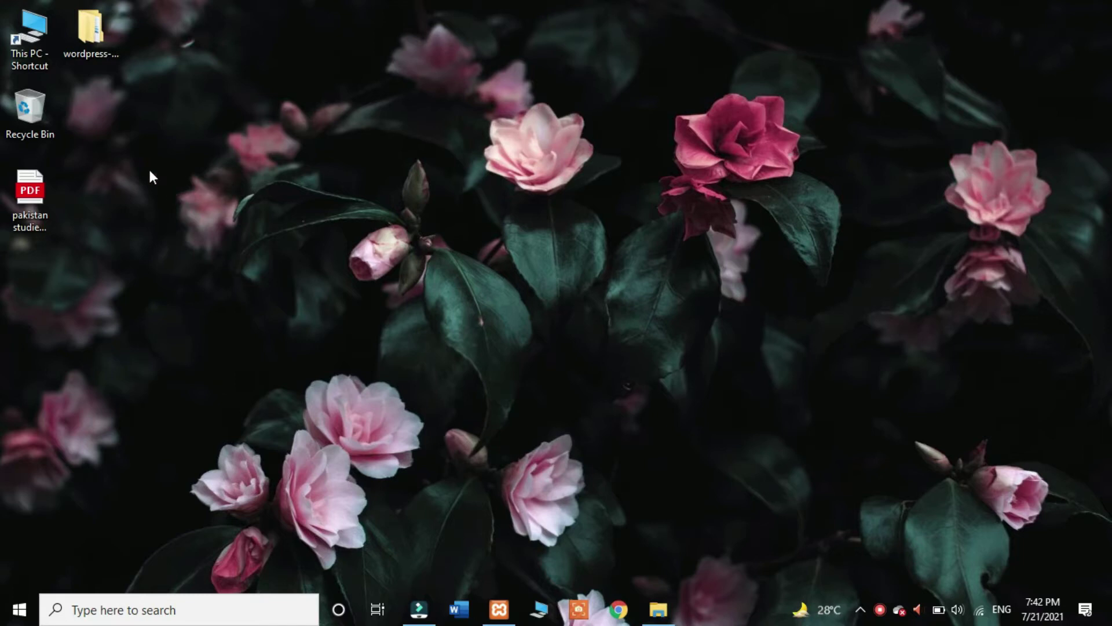
Step: Browse to C:\xampp\htdocs\web and show its contents as large icons
double_click(35, 27)
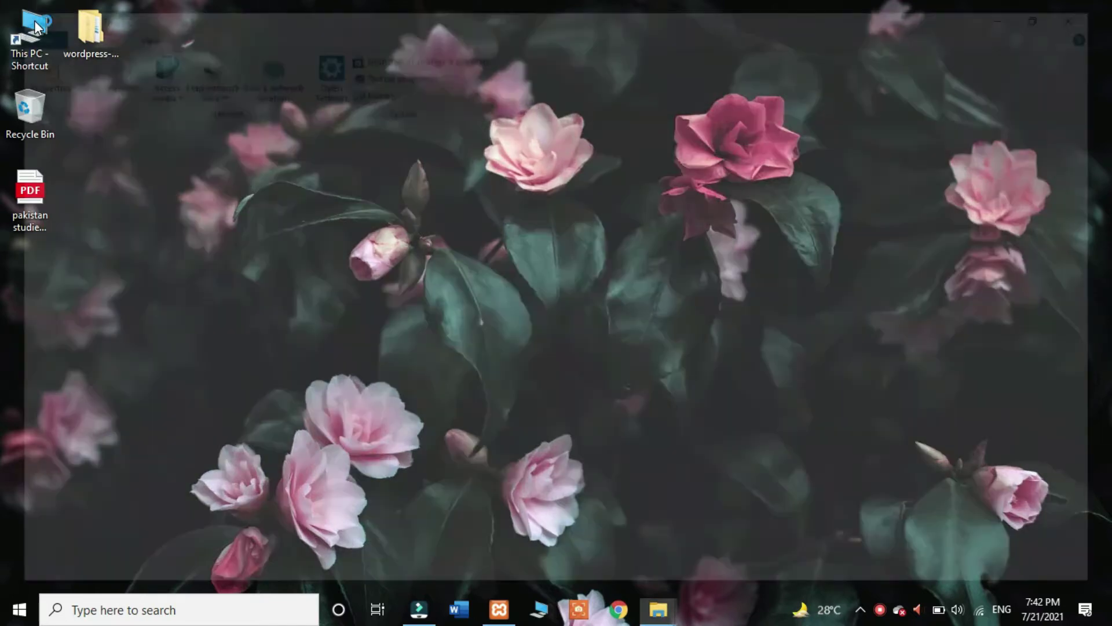
double_click(351, 326)
double_click(881, 218)
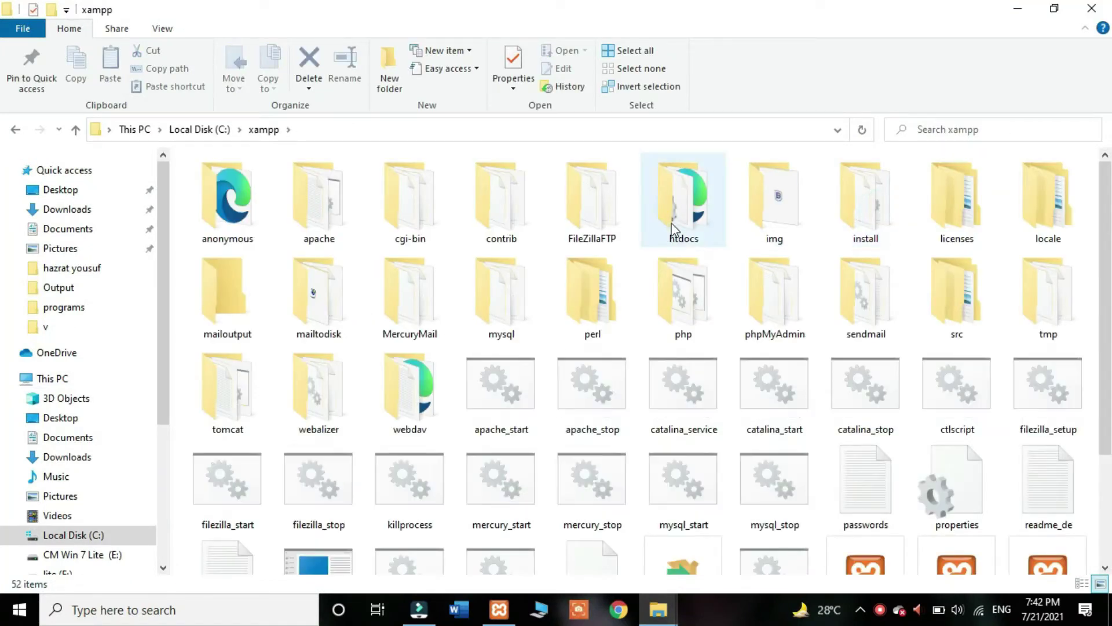
double_click(684, 219)
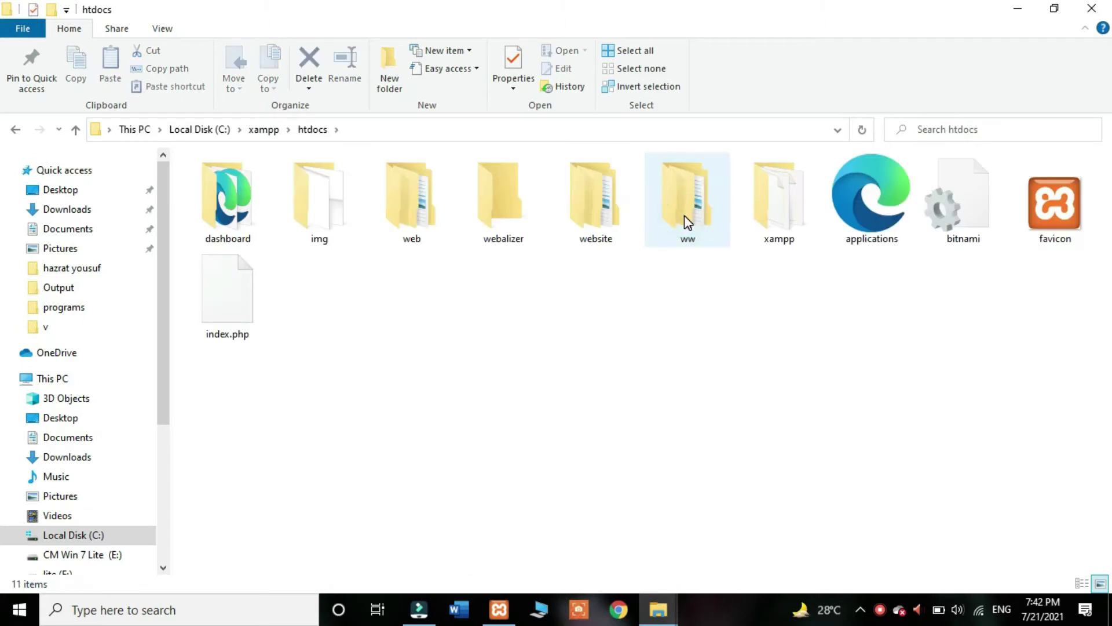
click(587, 348)
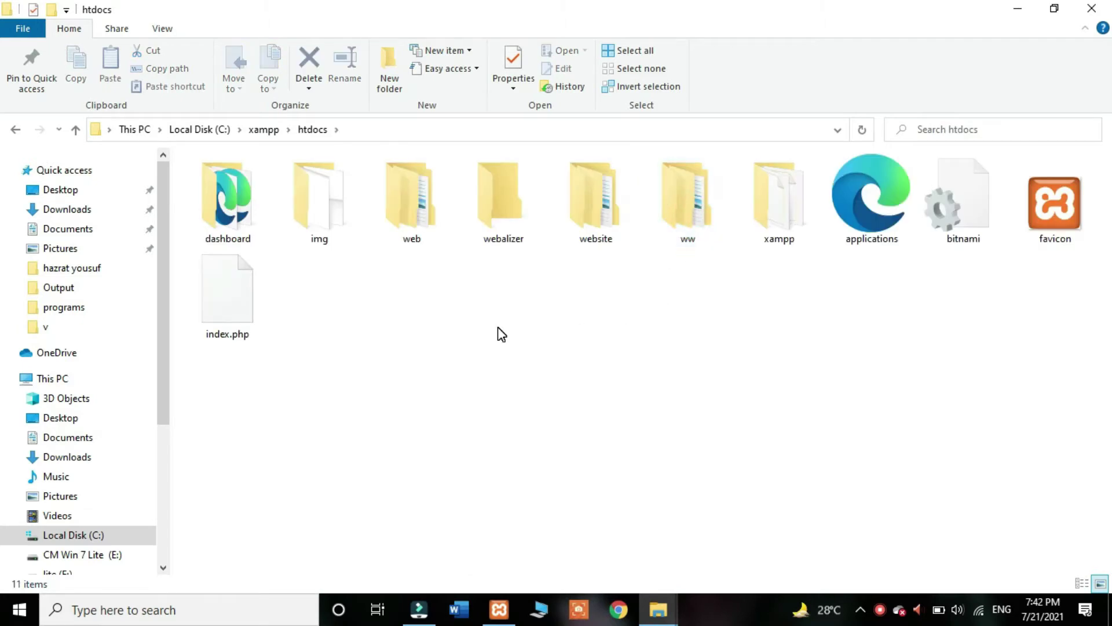
double_click(415, 202)
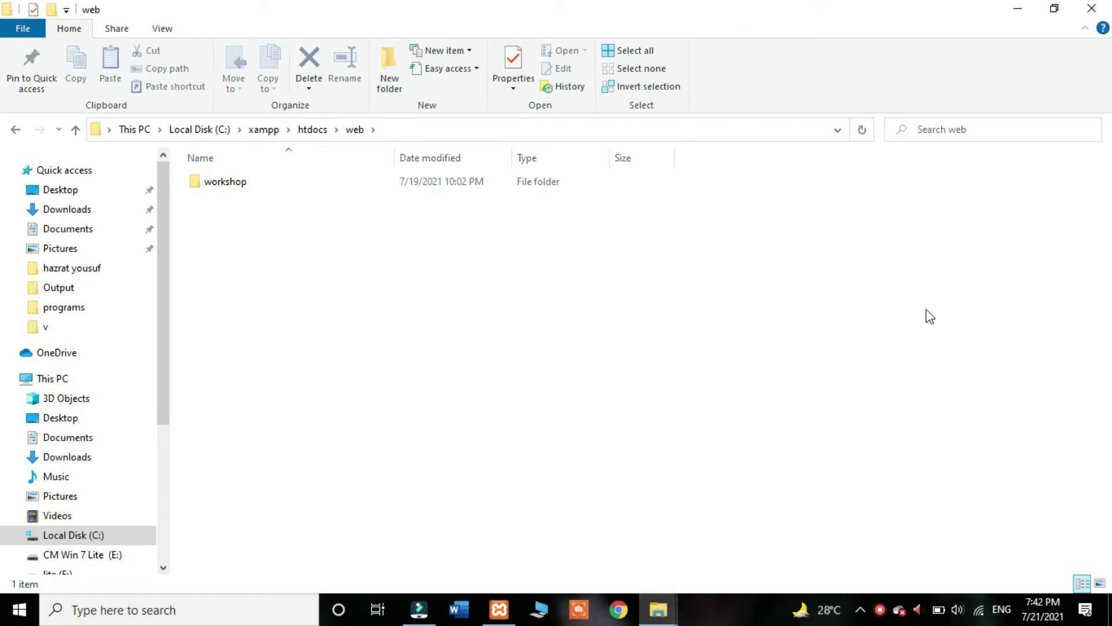
click(1100, 583)
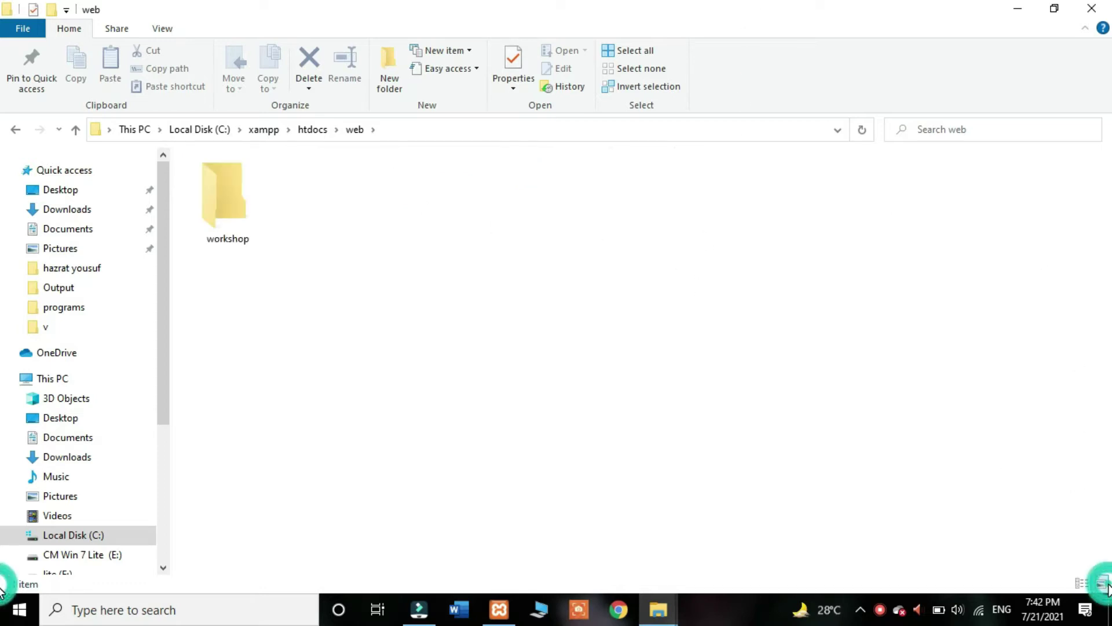
Step: Copy the desktop wordpress-5.7.2 folder and paste it into the web folder
double_click(869, 7)
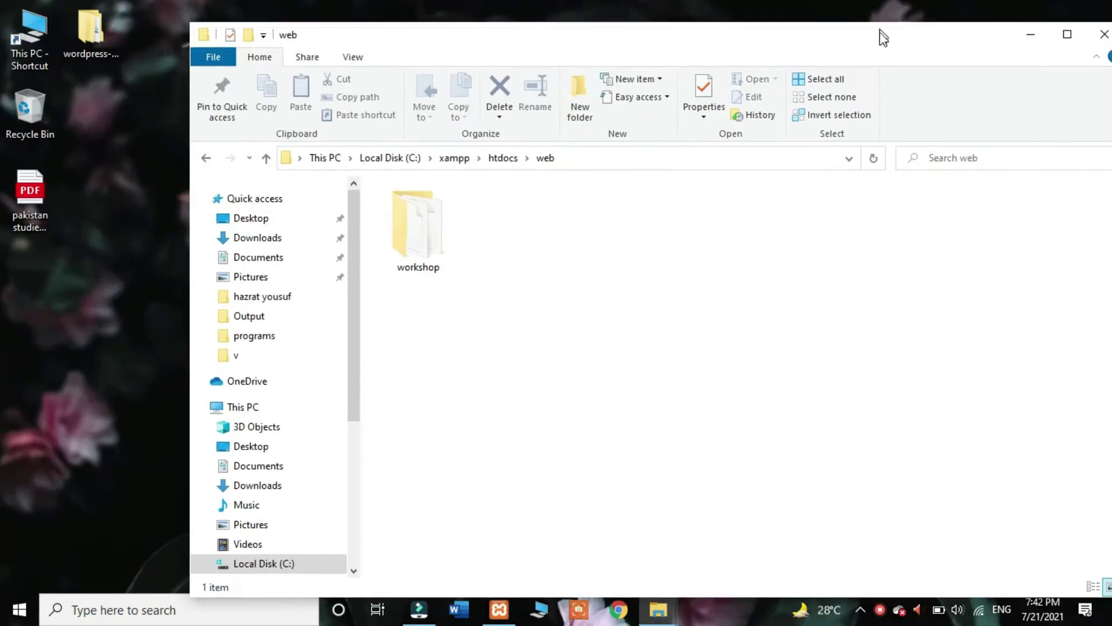
click(92, 33)
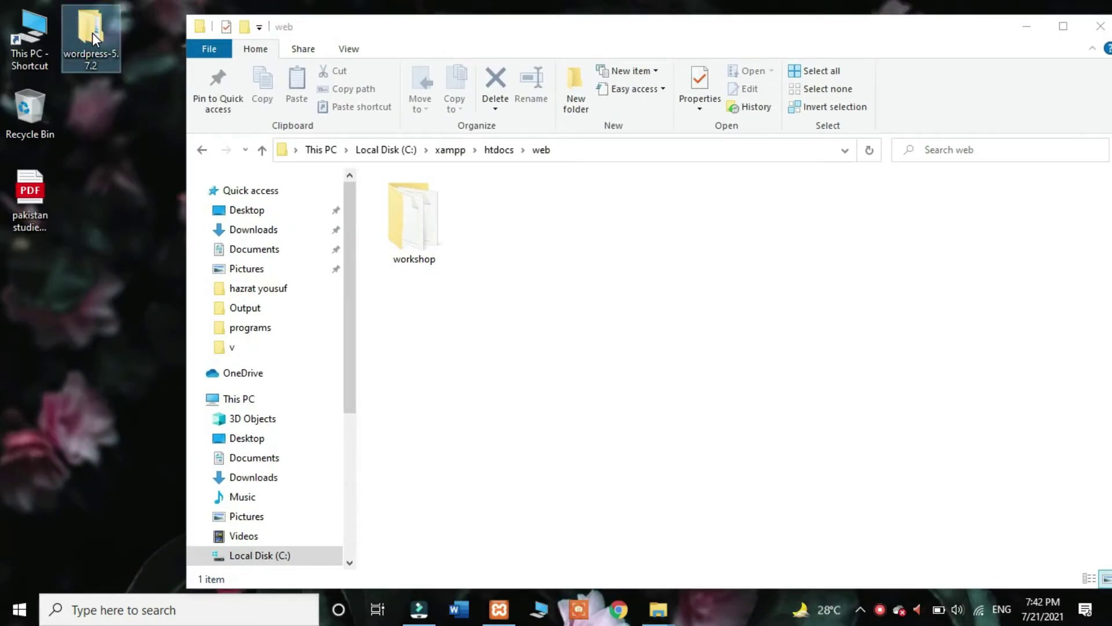
right_click(92, 33)
click(137, 259)
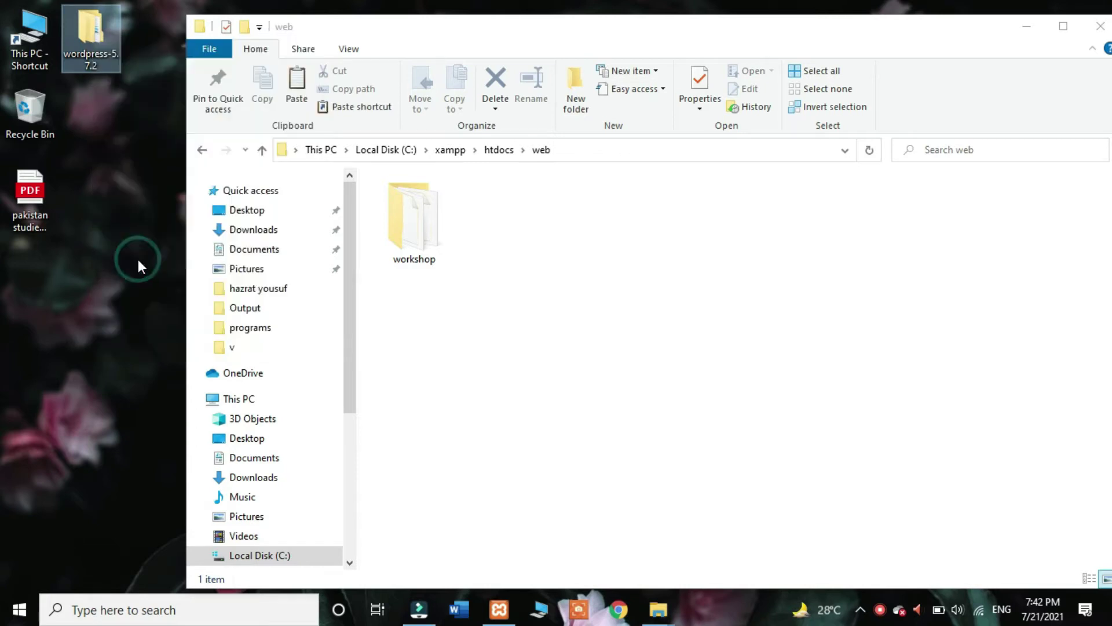
click(607, 252)
right_click(607, 252)
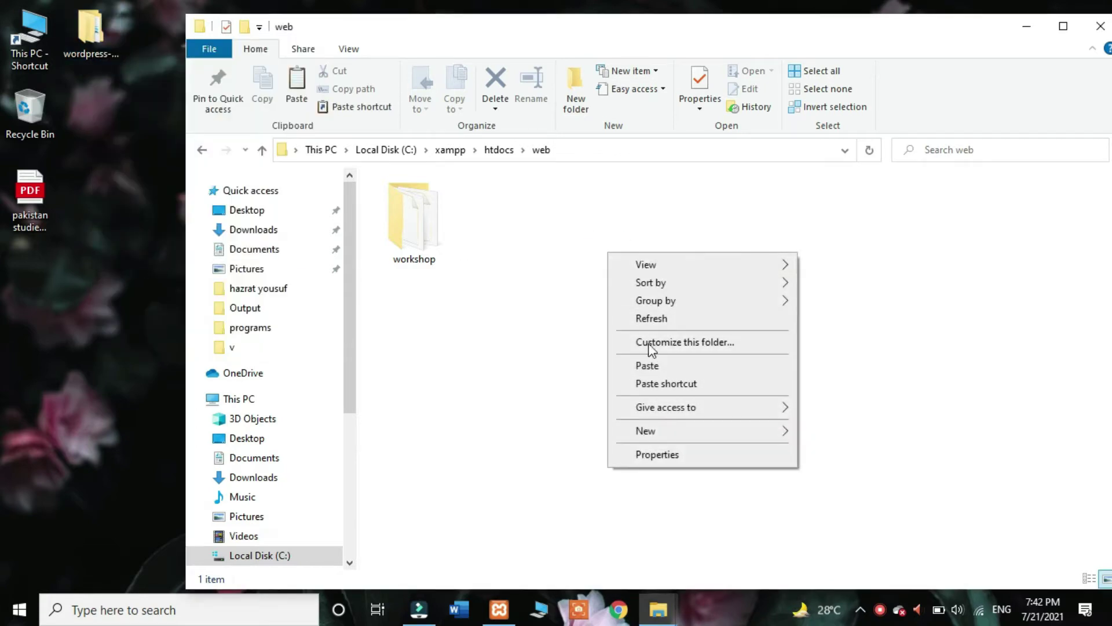
click(659, 365)
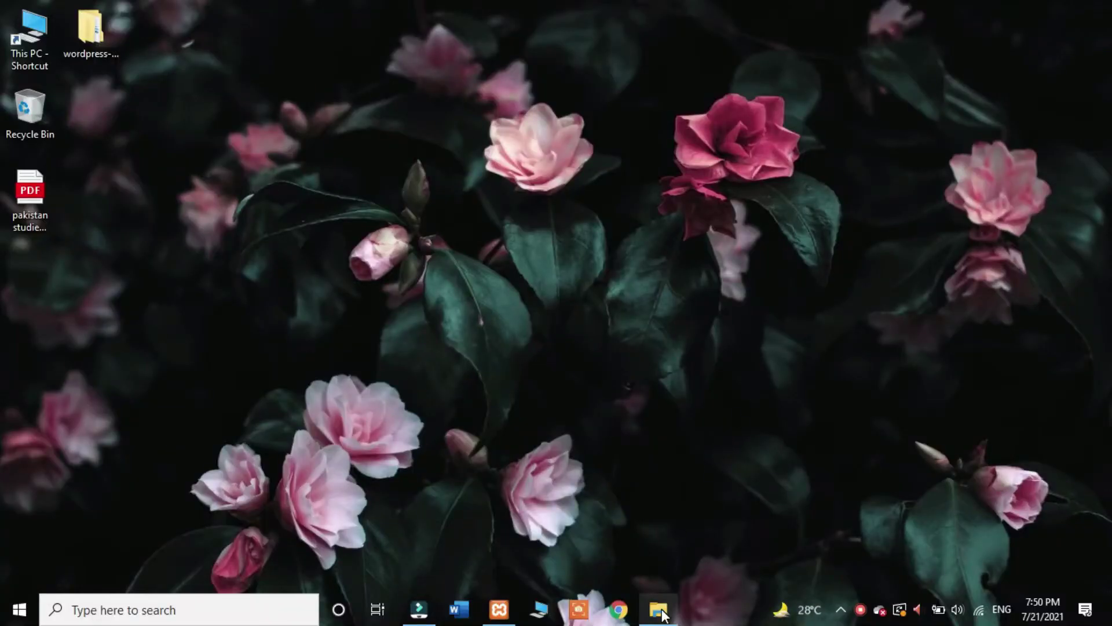
Step: Move all 19 WordPress files from the inner wordpress folder up into wordpress-5.7.2
click(660, 610)
click(617, 152)
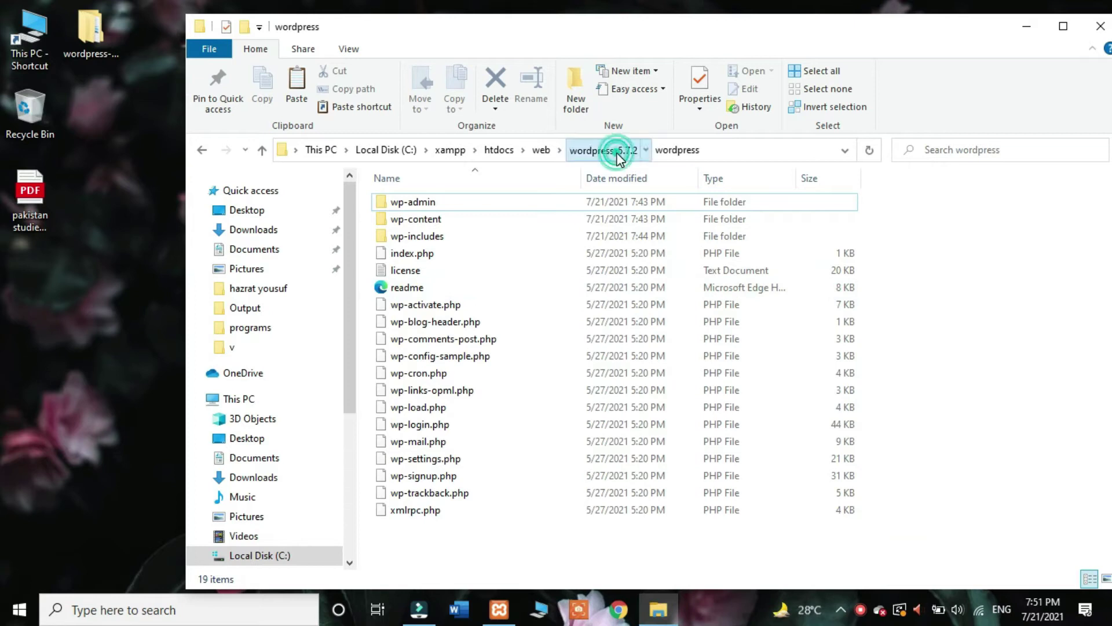
double_click(551, 201)
drag(481, 538, 467, 200)
right_click(467, 200)
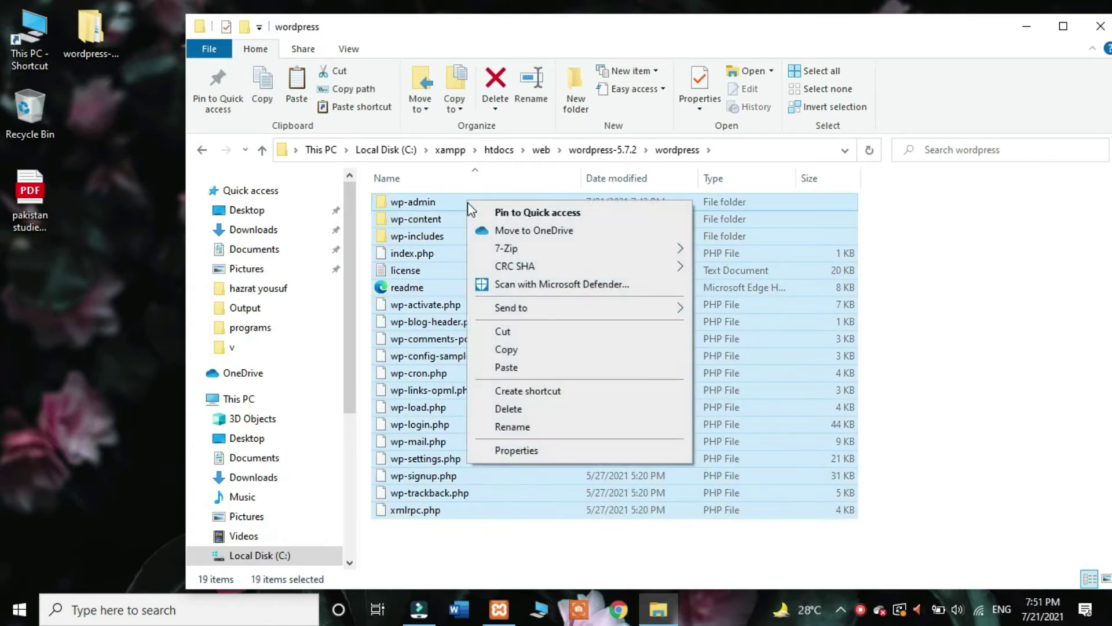
click(519, 332)
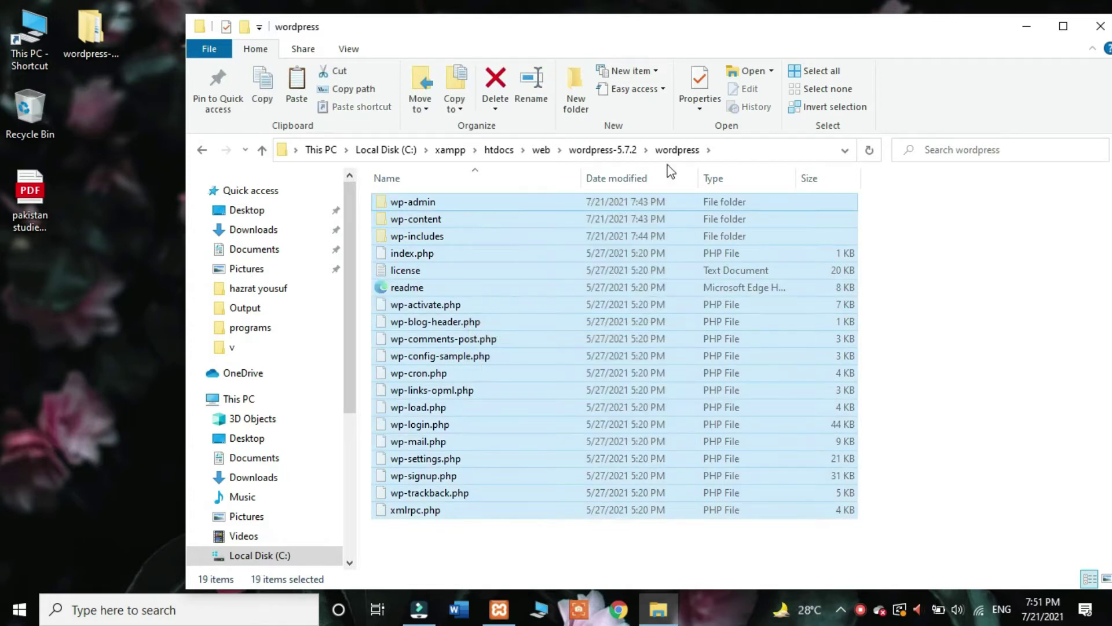
click(619, 151)
click(532, 232)
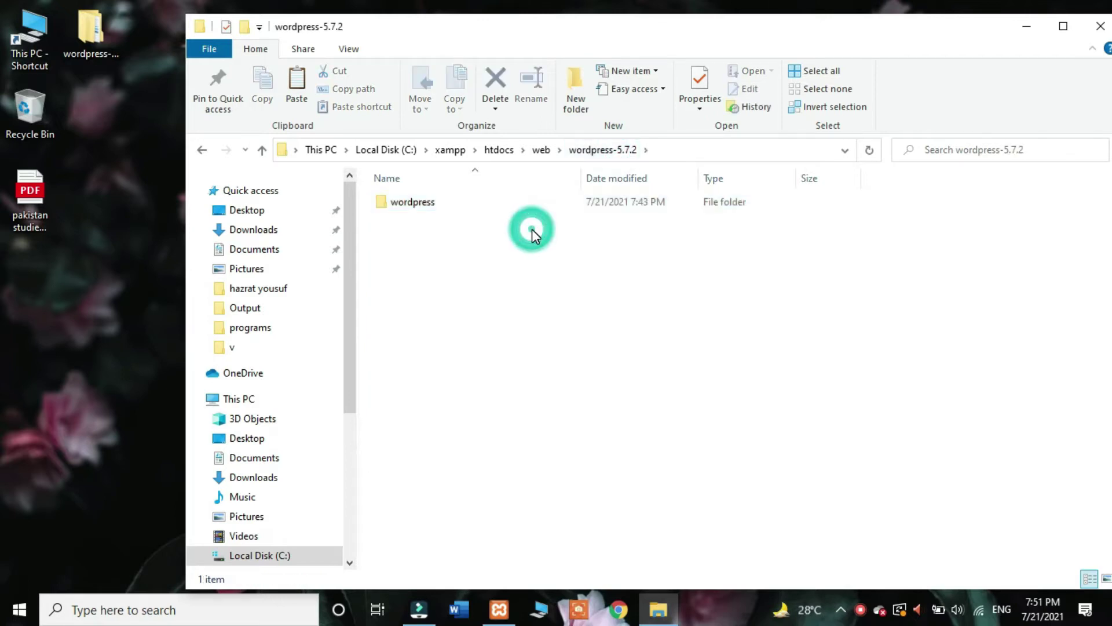
right_click(537, 268)
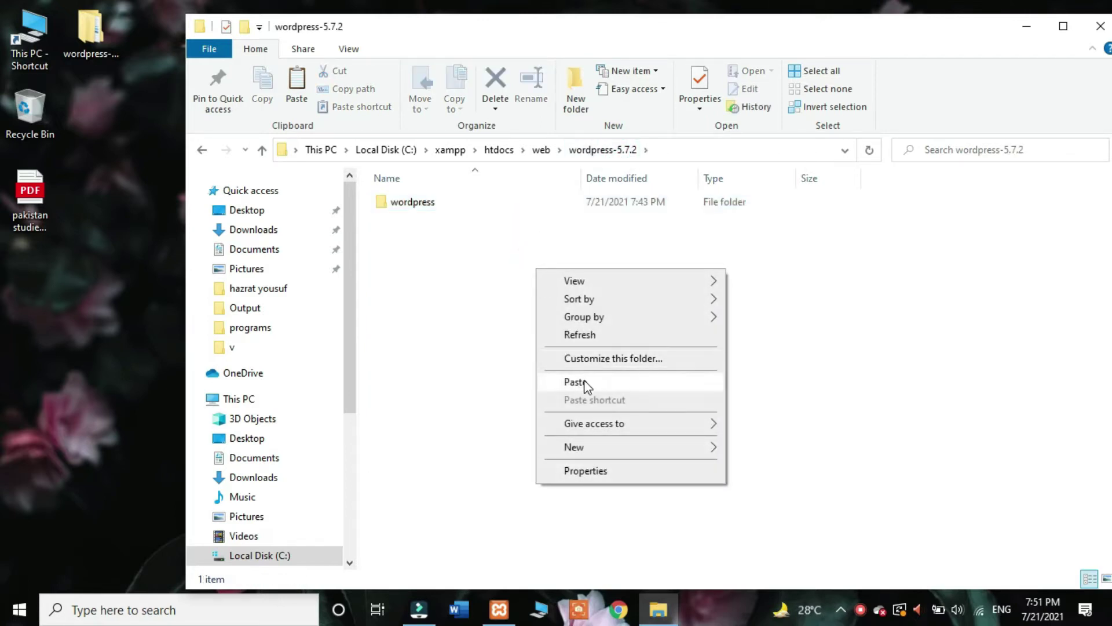
click(583, 380)
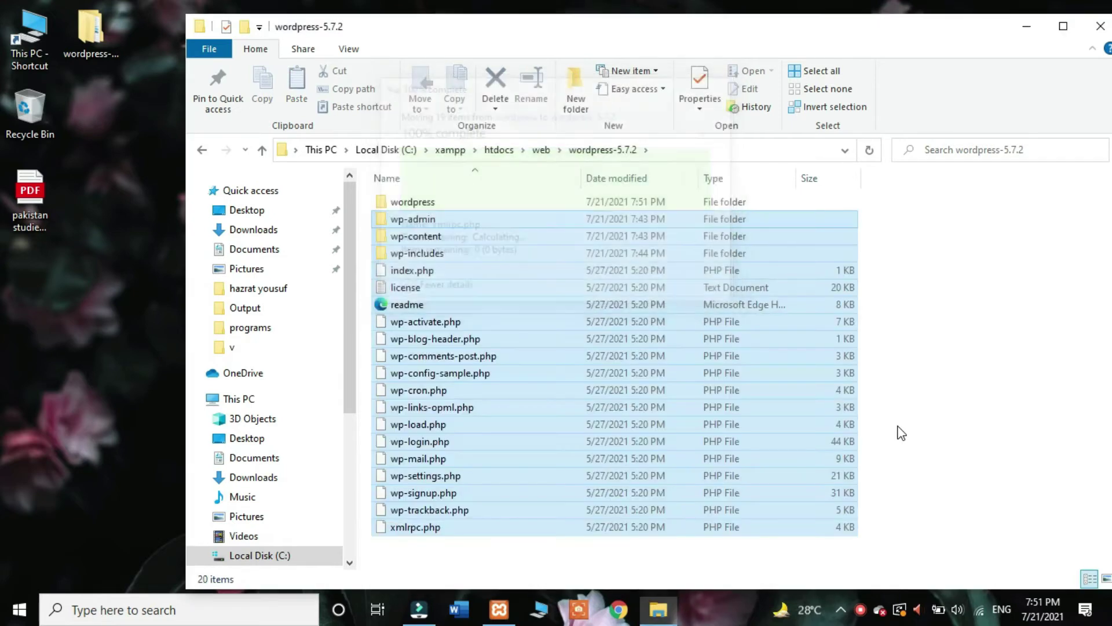
click(899, 432)
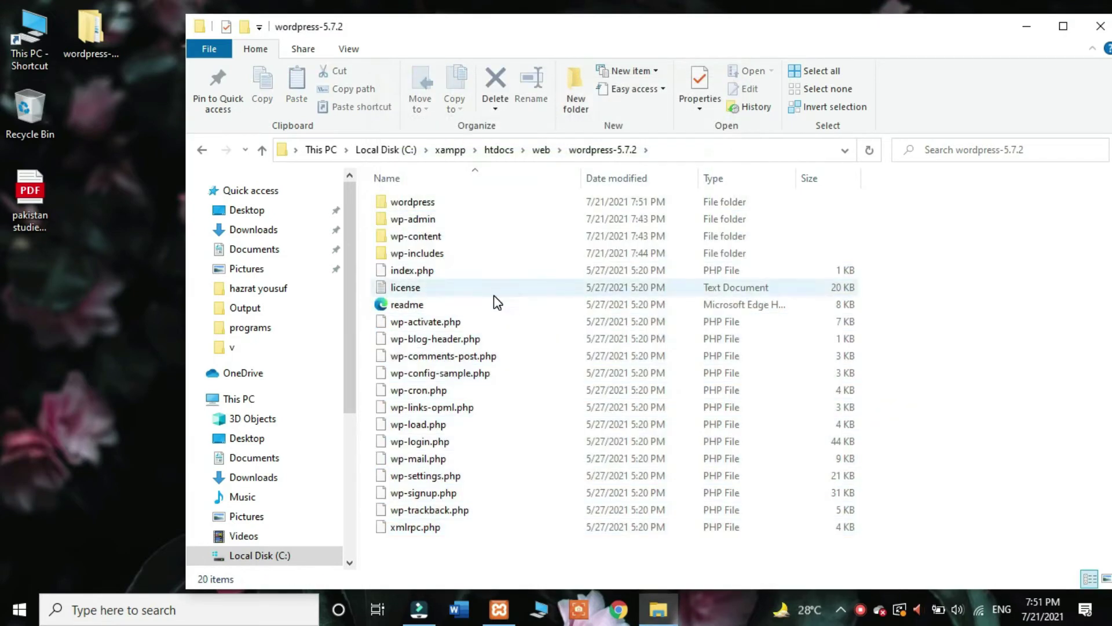
Step: Delete the now-empty inner wordpress folder
click(1106, 578)
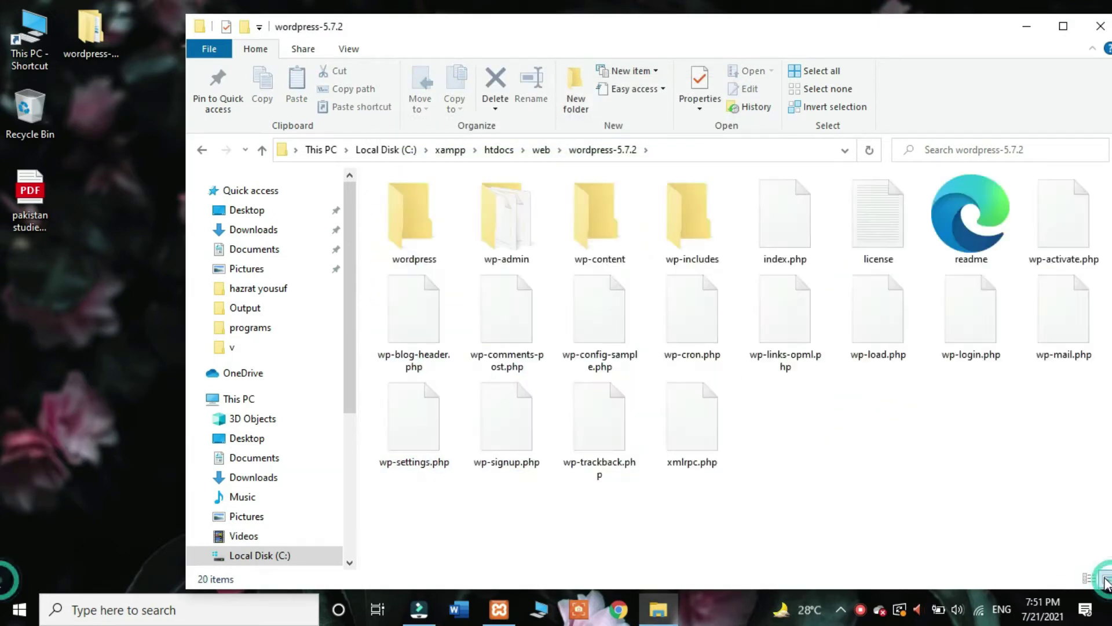
click(860, 38)
drag(717, 38, 582, 34)
click(289, 200)
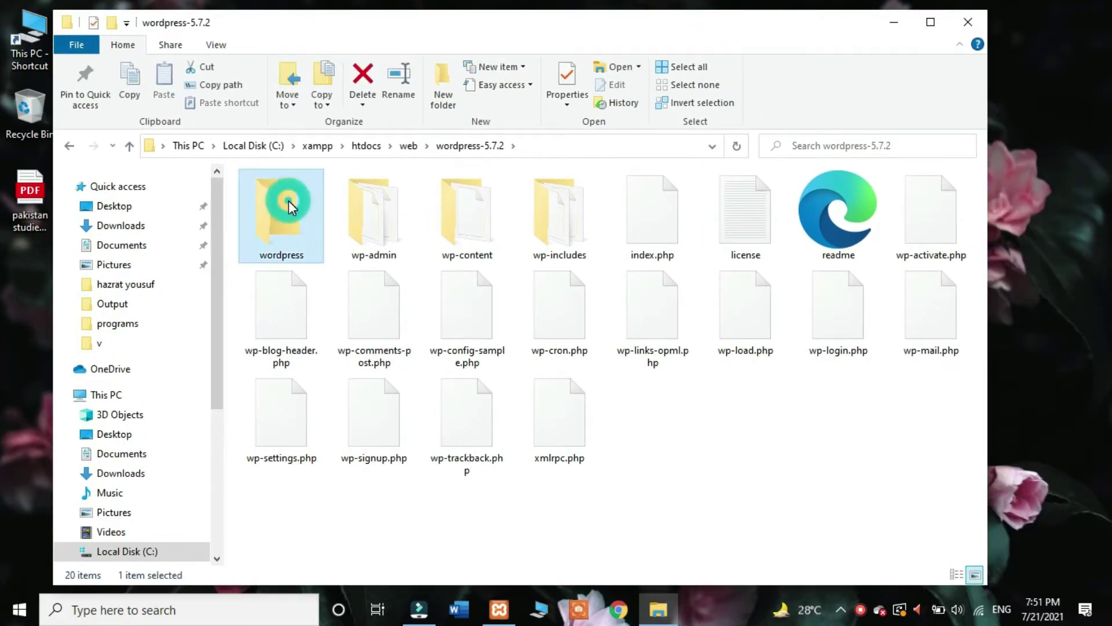
right_click(289, 200)
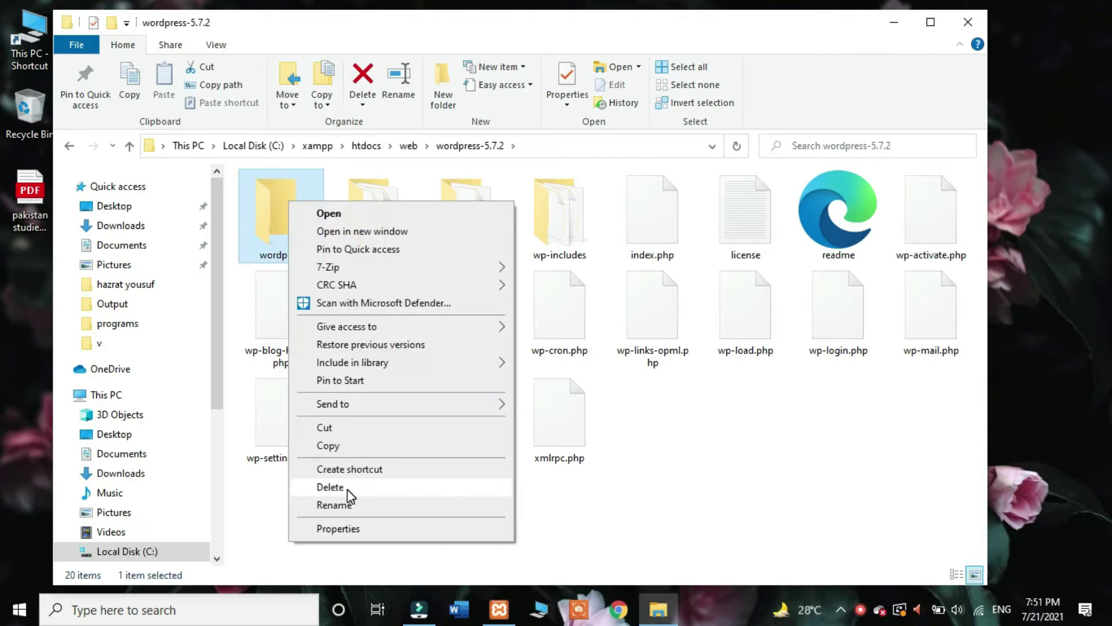
click(348, 491)
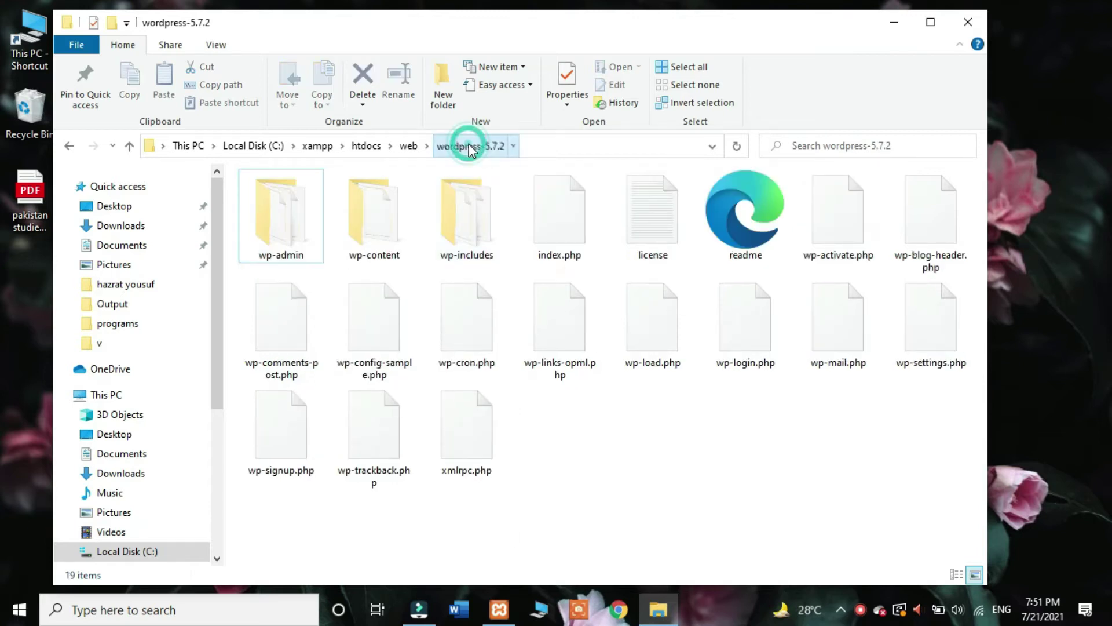
Step: Rename the wordpress-5.7.2 folder in web to newworkshop
click(418, 146)
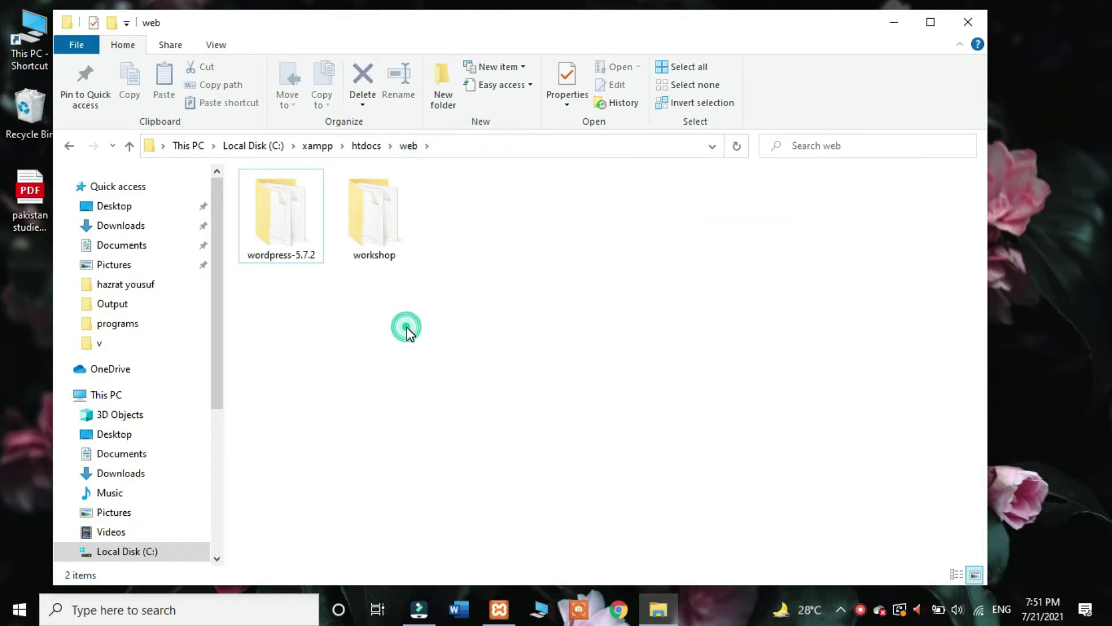
click(290, 218)
right_click(291, 218)
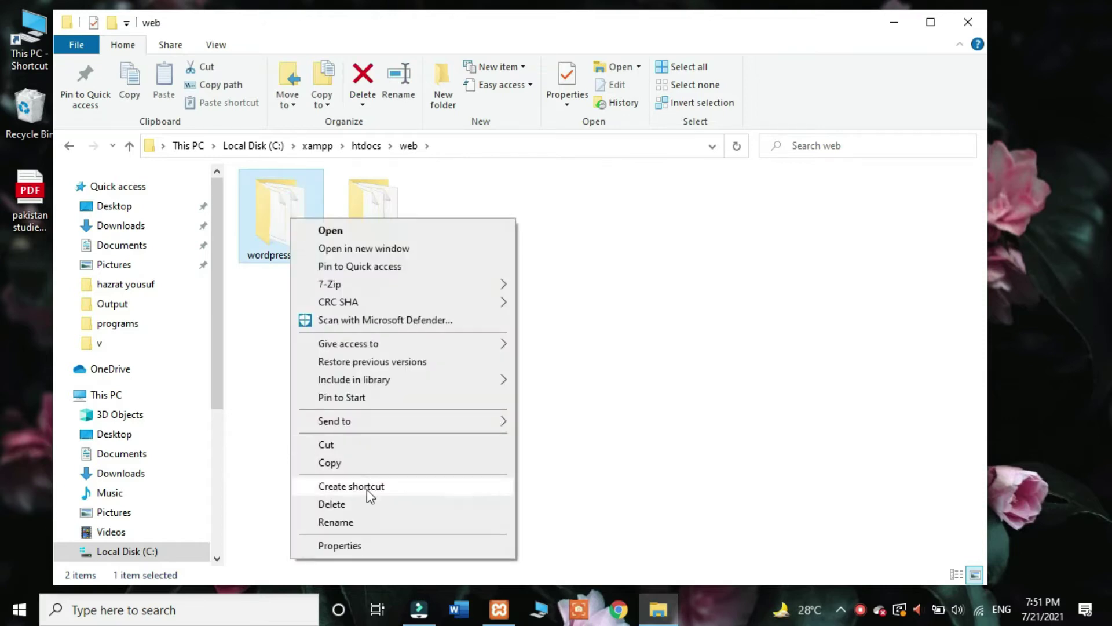
click(370, 520)
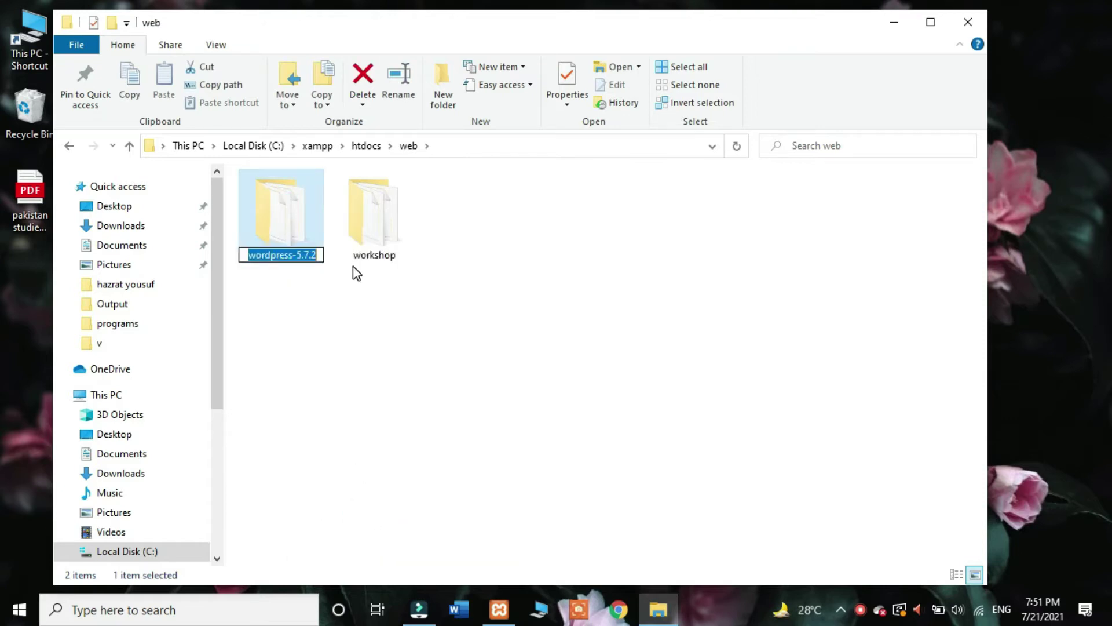
text(new)
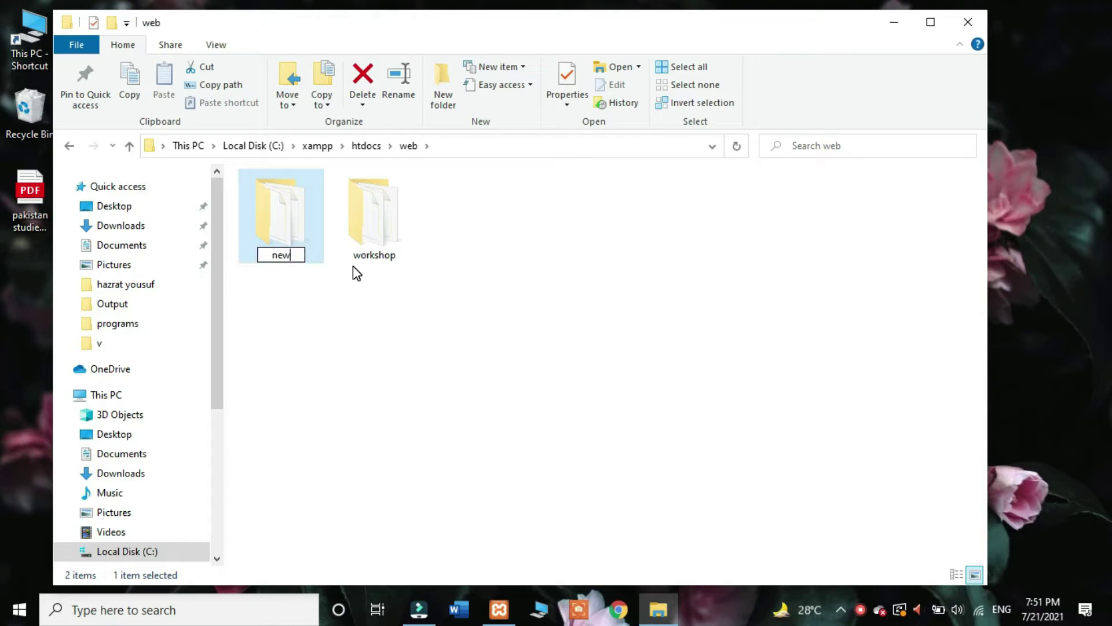
text(workshop)
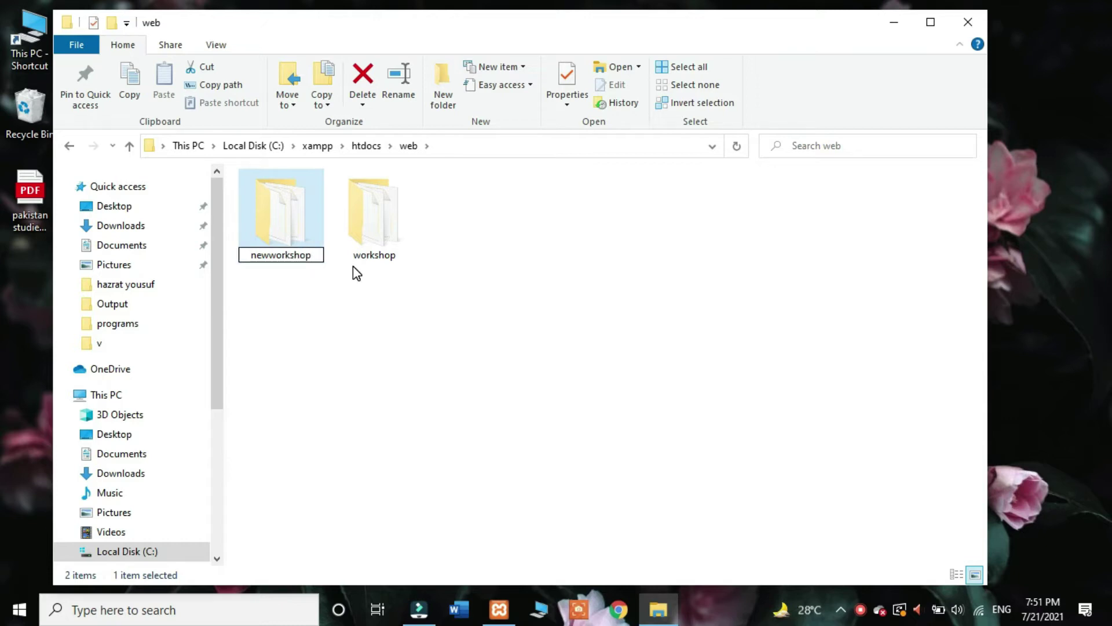
key(Return)
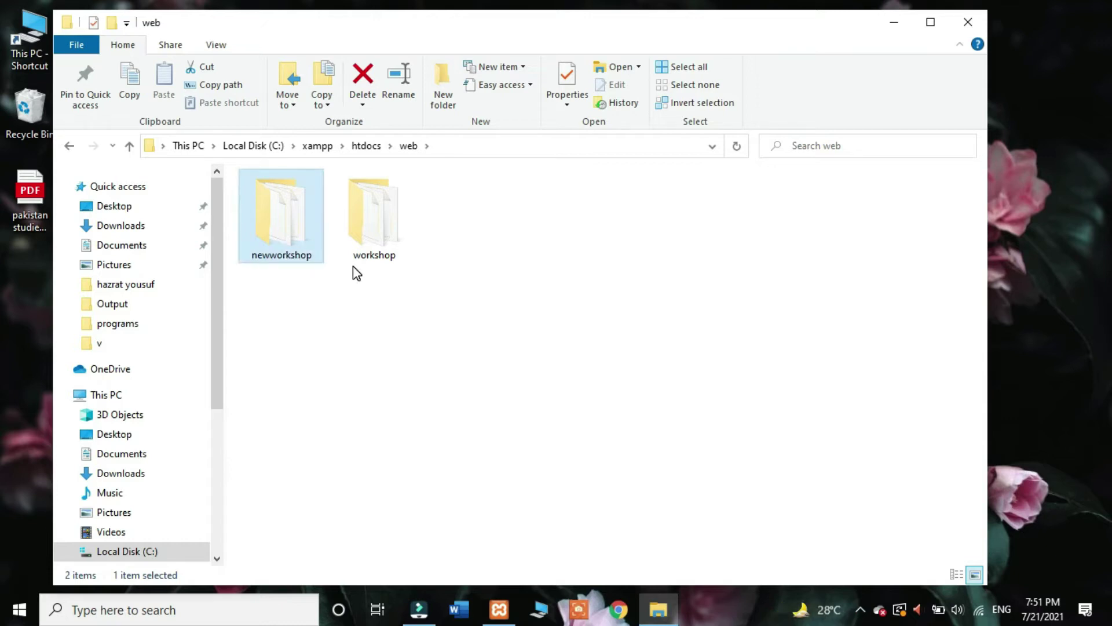
click(440, 302)
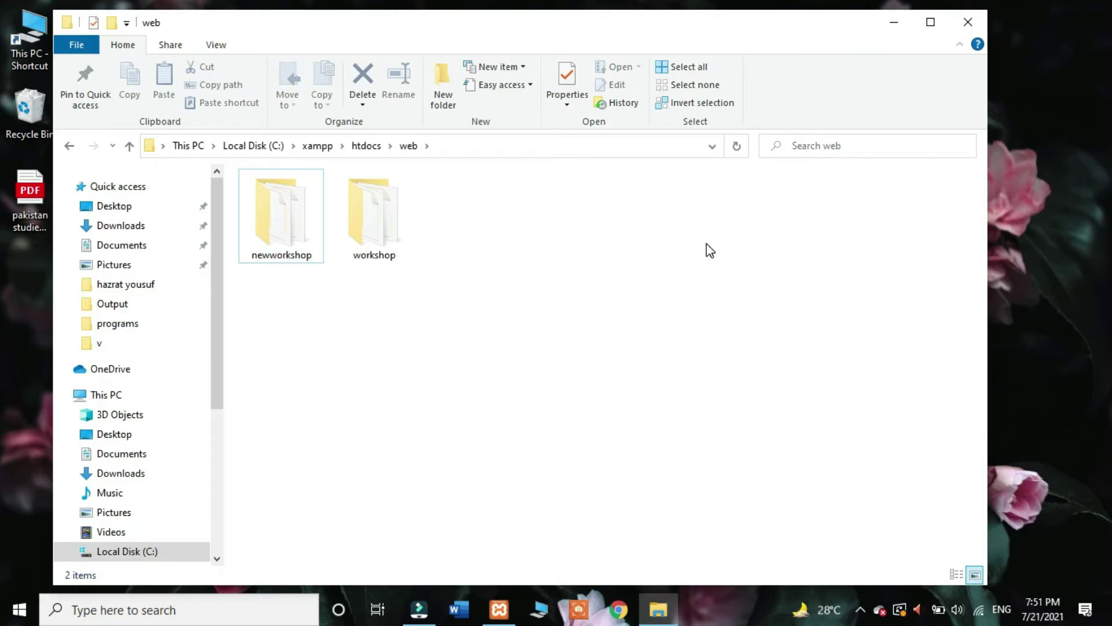
click(892, 21)
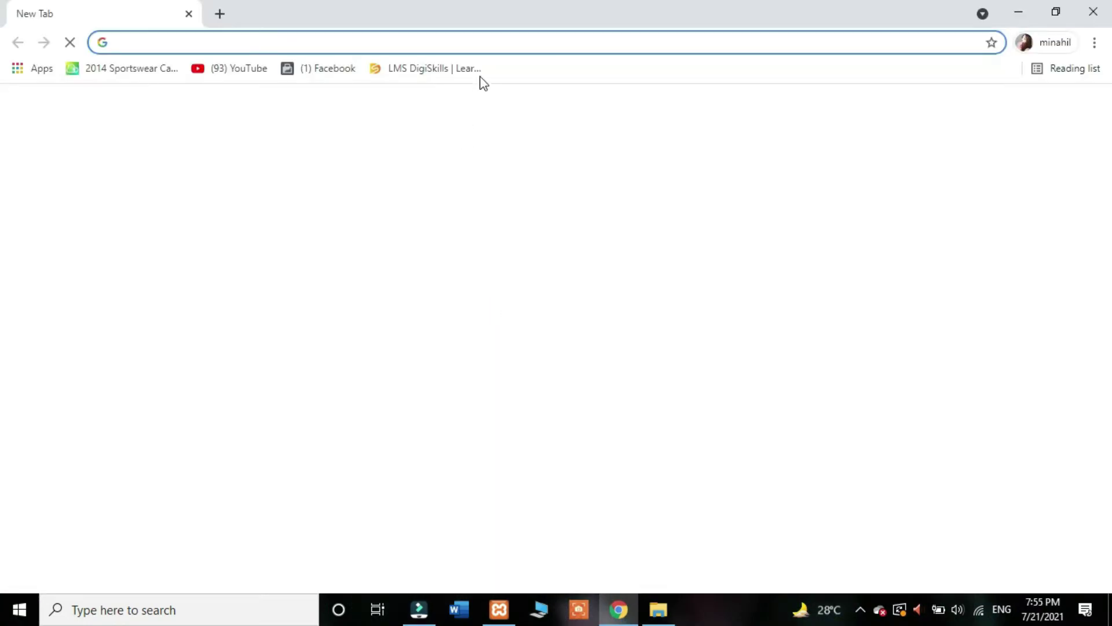
Step: Go to localhost and open phpMyAdmin's database creation page from the XAMPP dashboard
click(486, 43)
text(L)
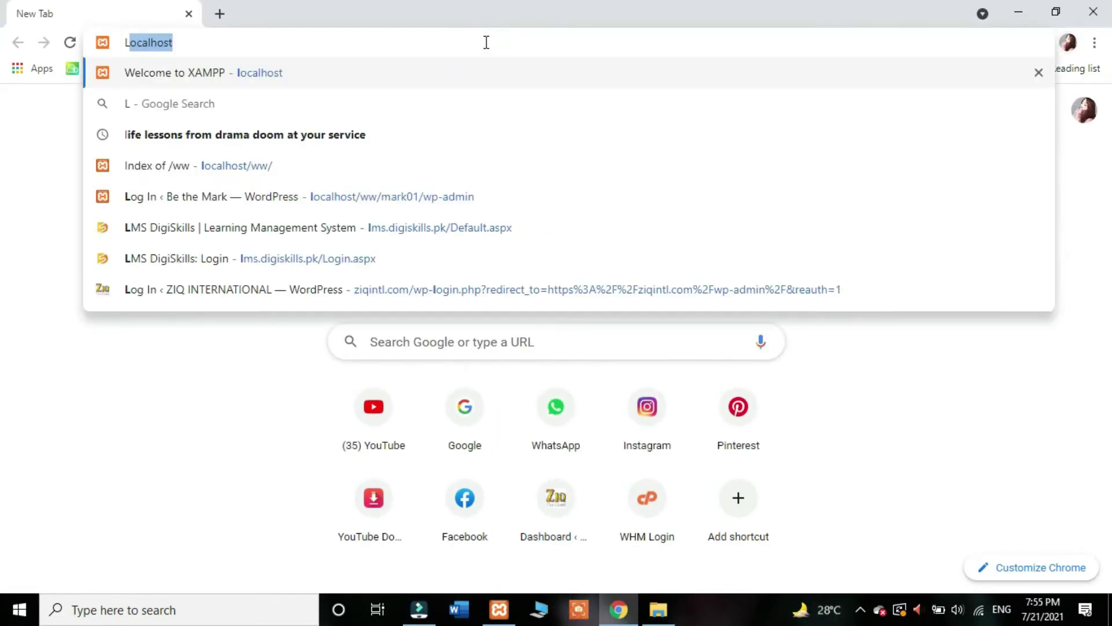
key(Return)
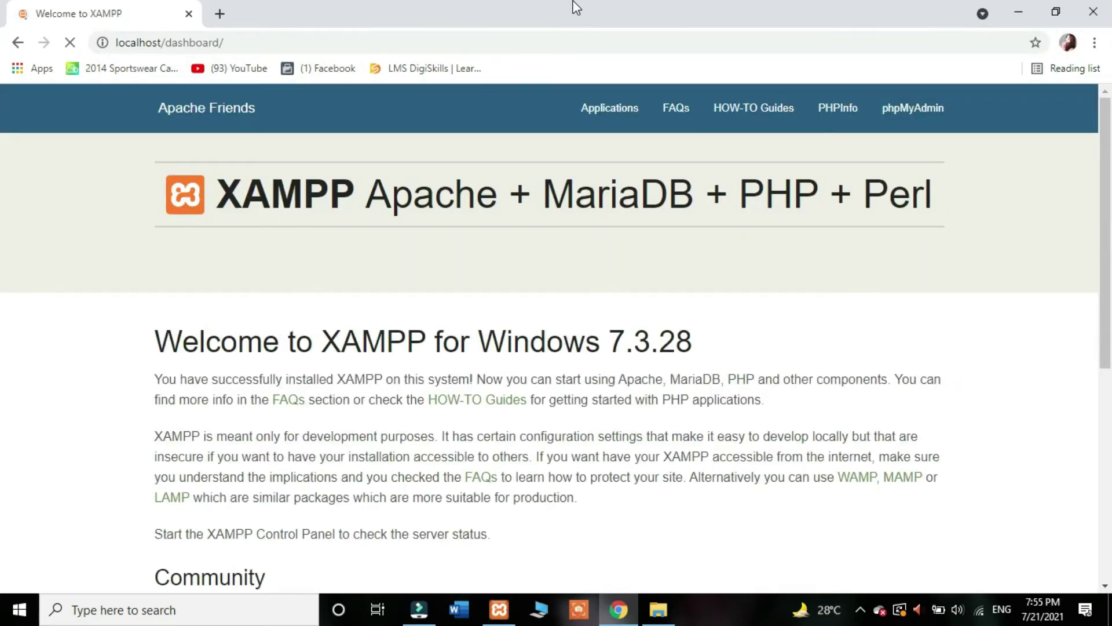
click(924, 119)
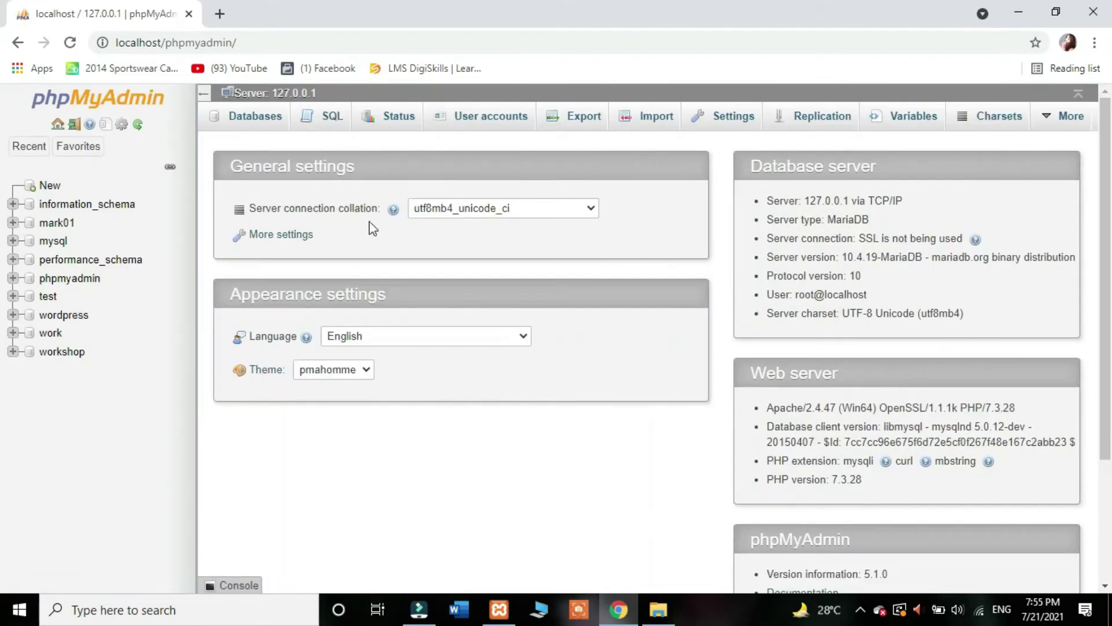
click(50, 189)
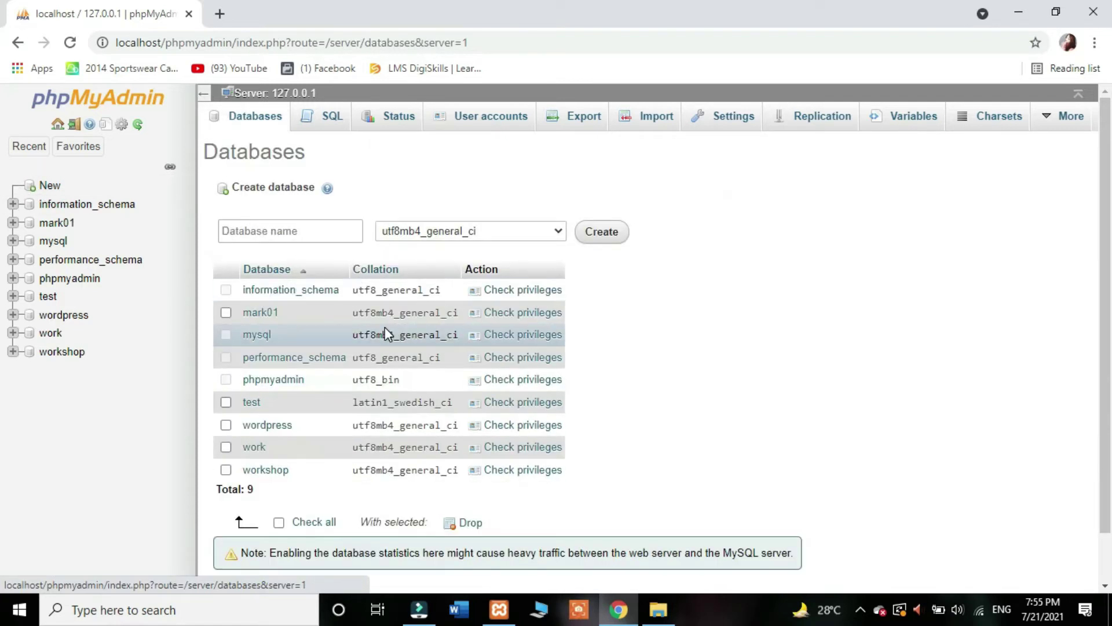
Step: Enter newworkshop as the database name and create it
click(331, 232)
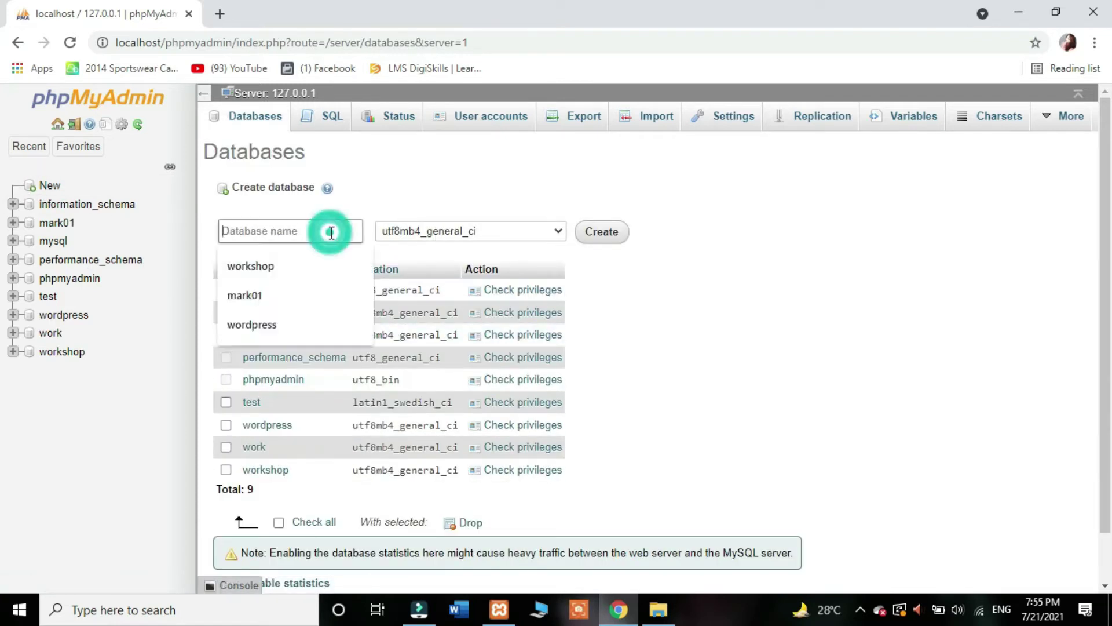
text(newworkshop)
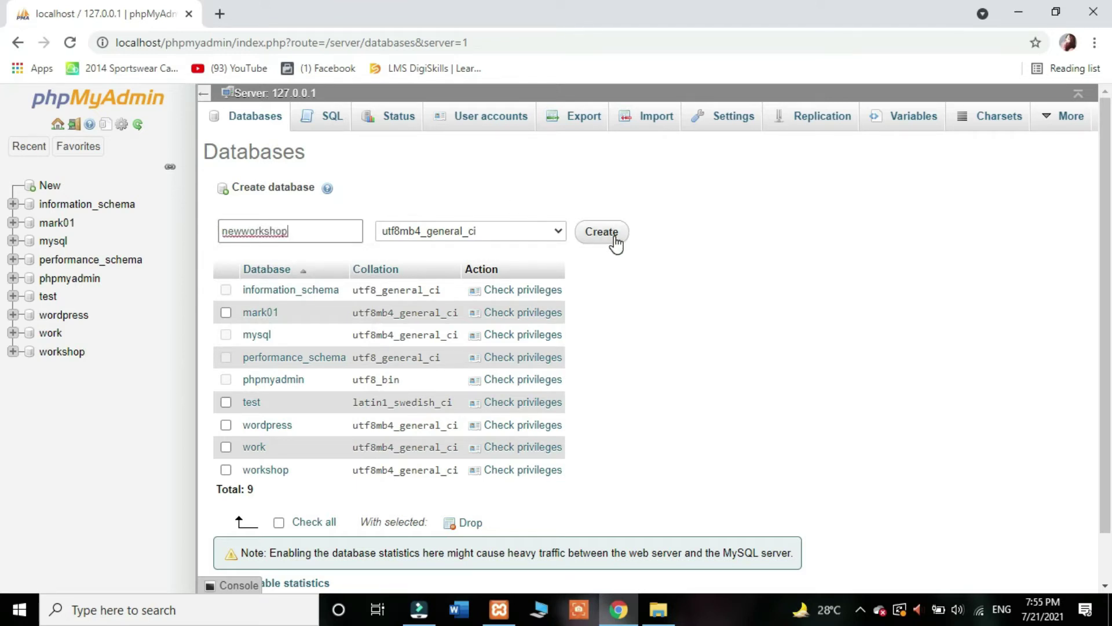
click(614, 238)
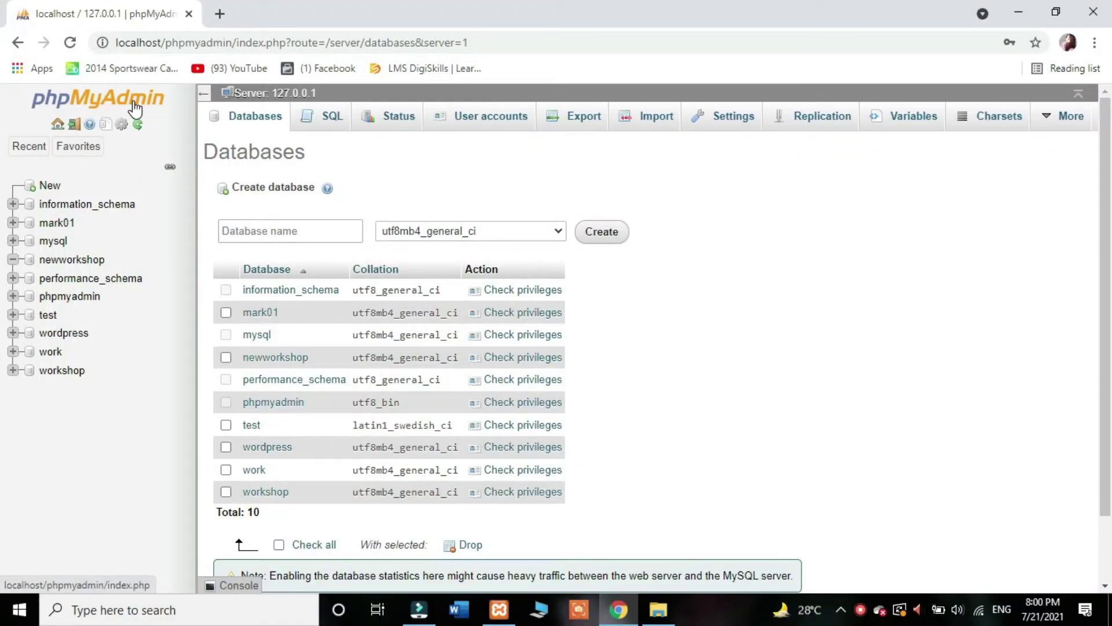
Step: Add a user account named newwp and enter its password twice
click(133, 103)
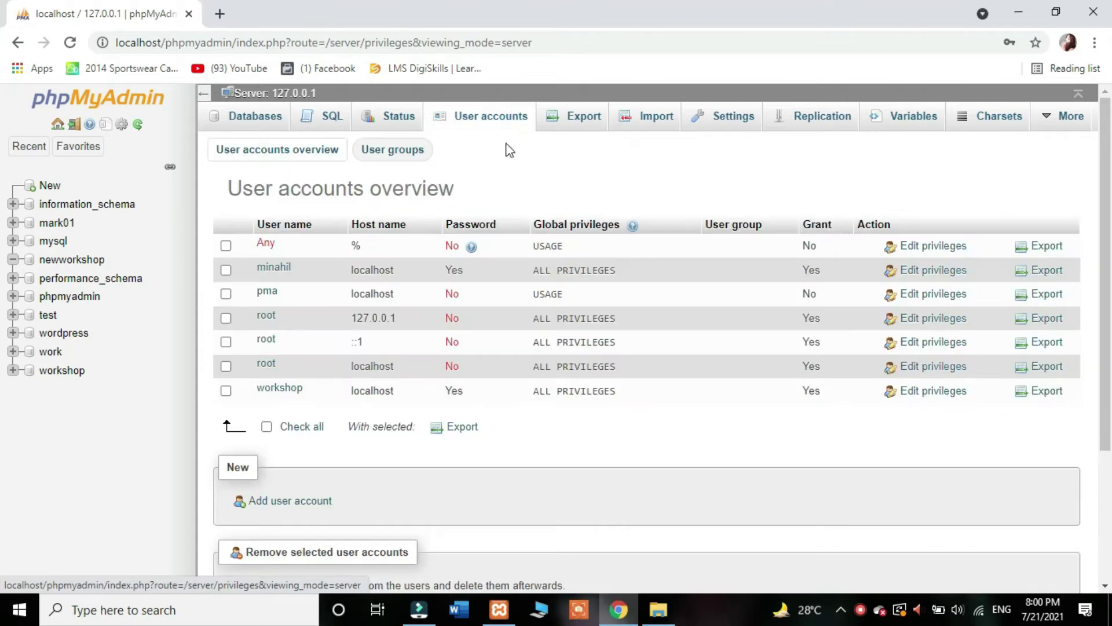
scroll(3, 391, down, 3)
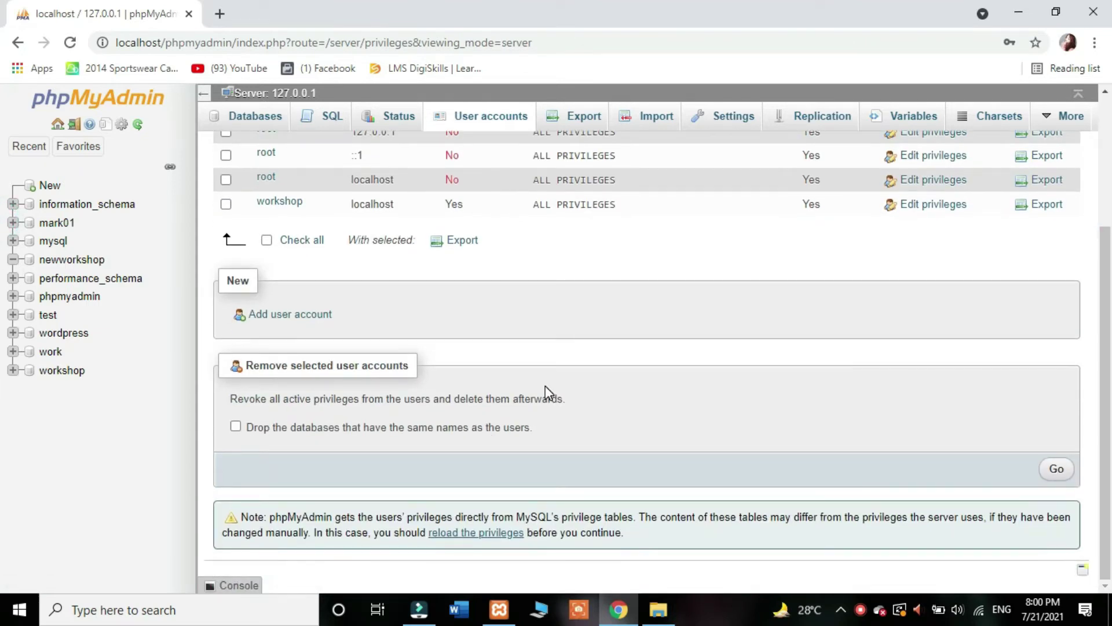
click(321, 320)
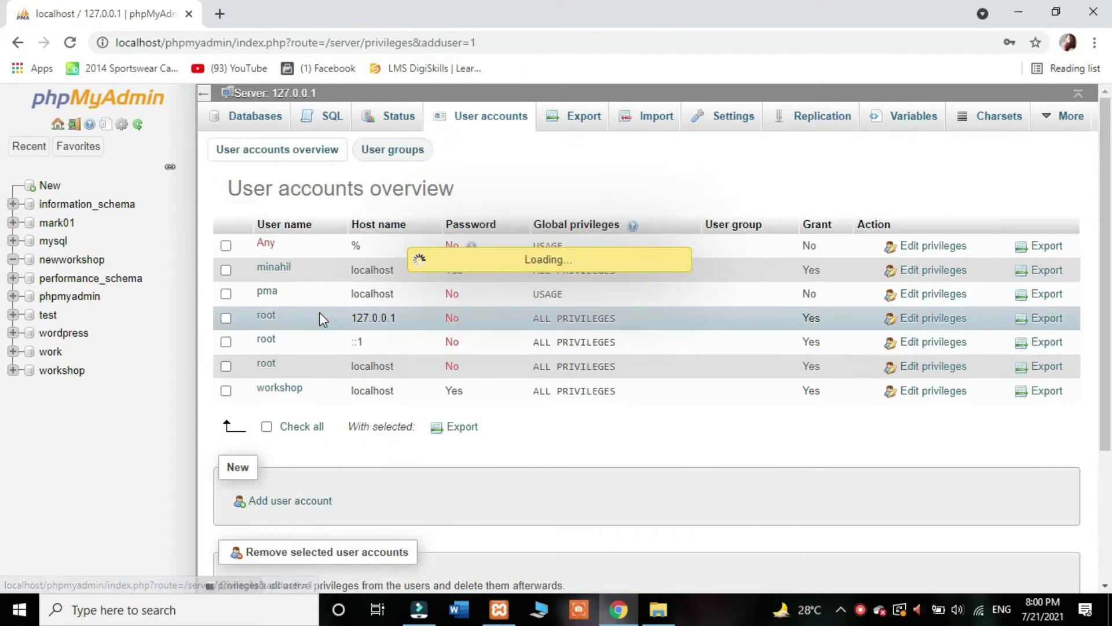
click(498, 243)
click(520, 239)
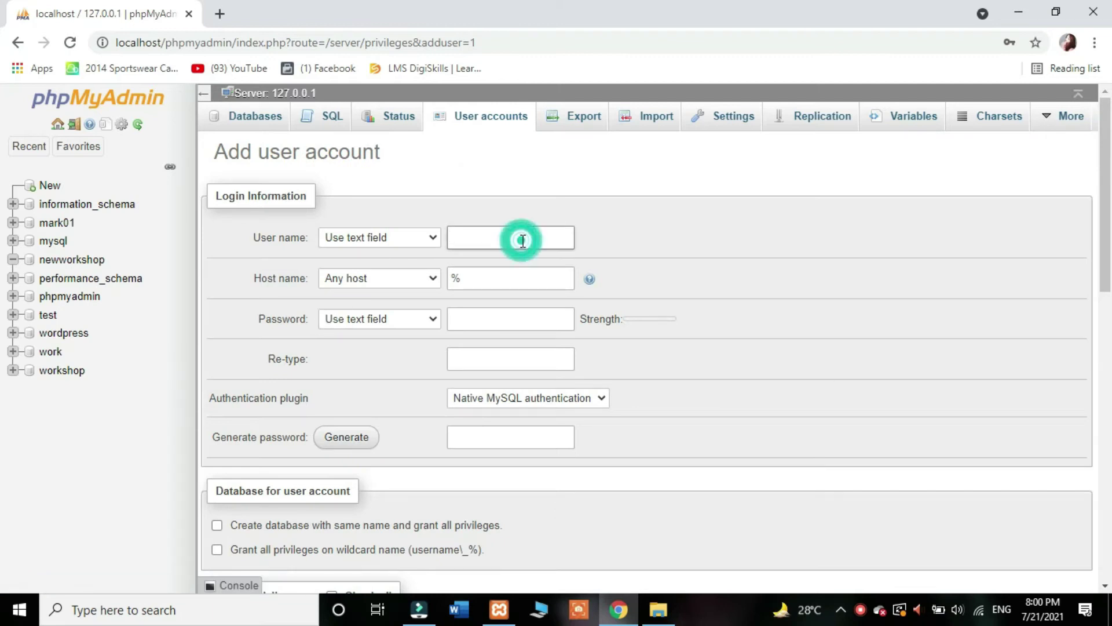
text(newwp)
click(512, 315)
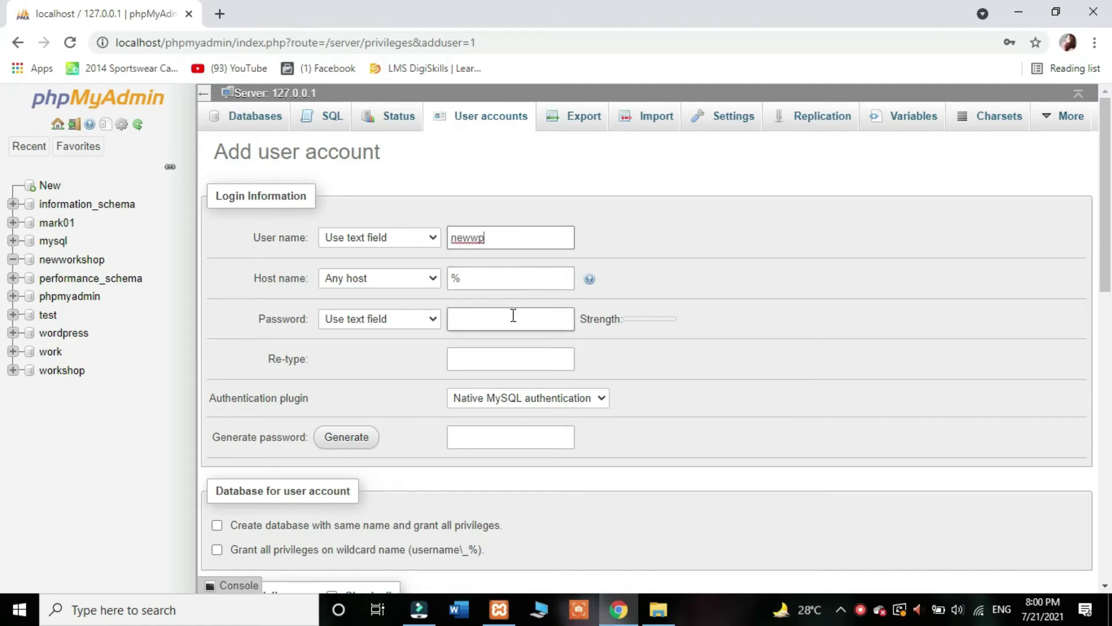
click(504, 318)
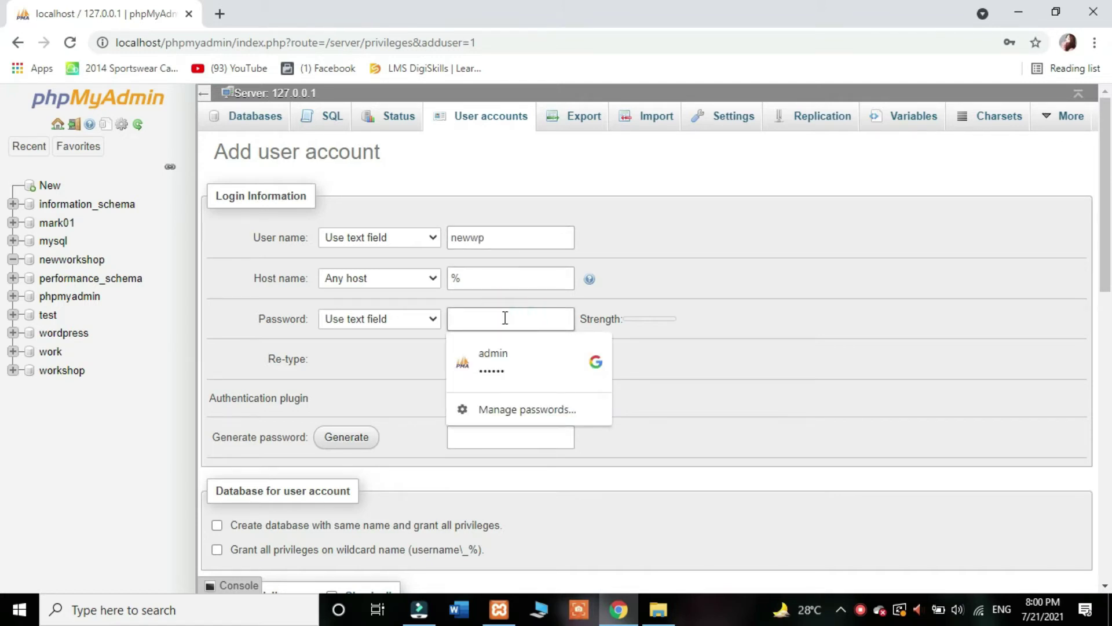
text(12)
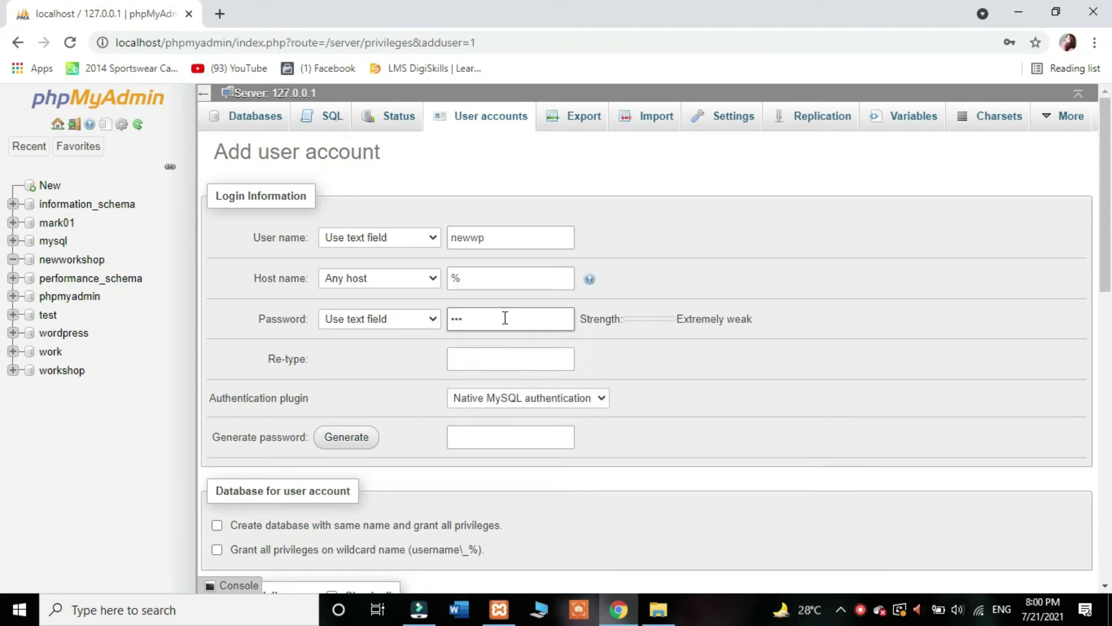
text(3456)
click(517, 355)
text(123)
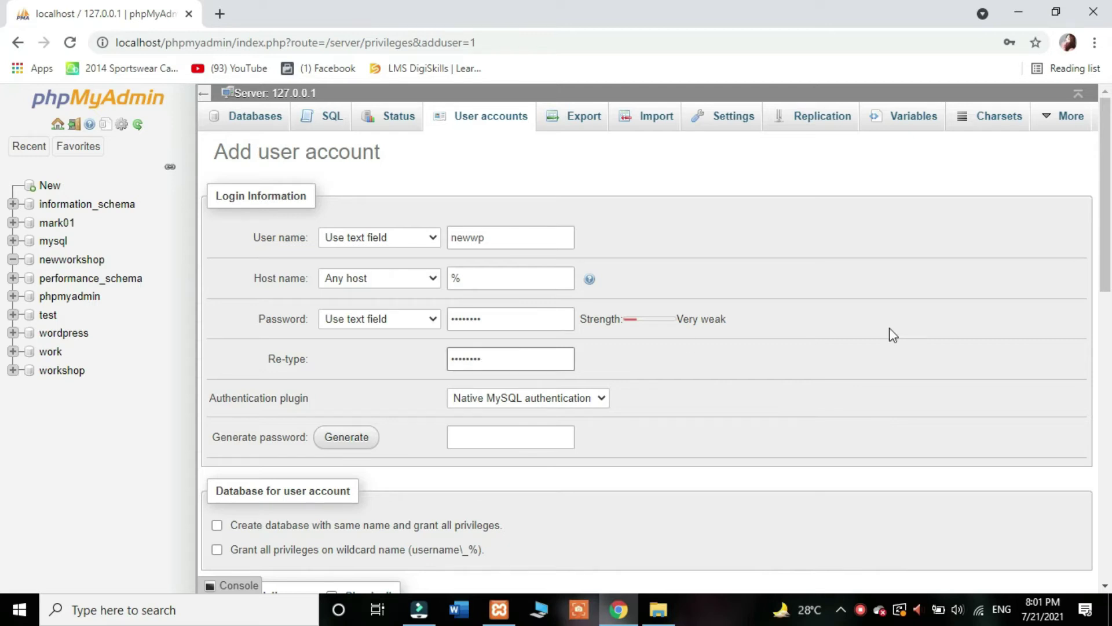
Step: Grant the new user all global privileges and create the account
drag(1107, 290, 1110, 400)
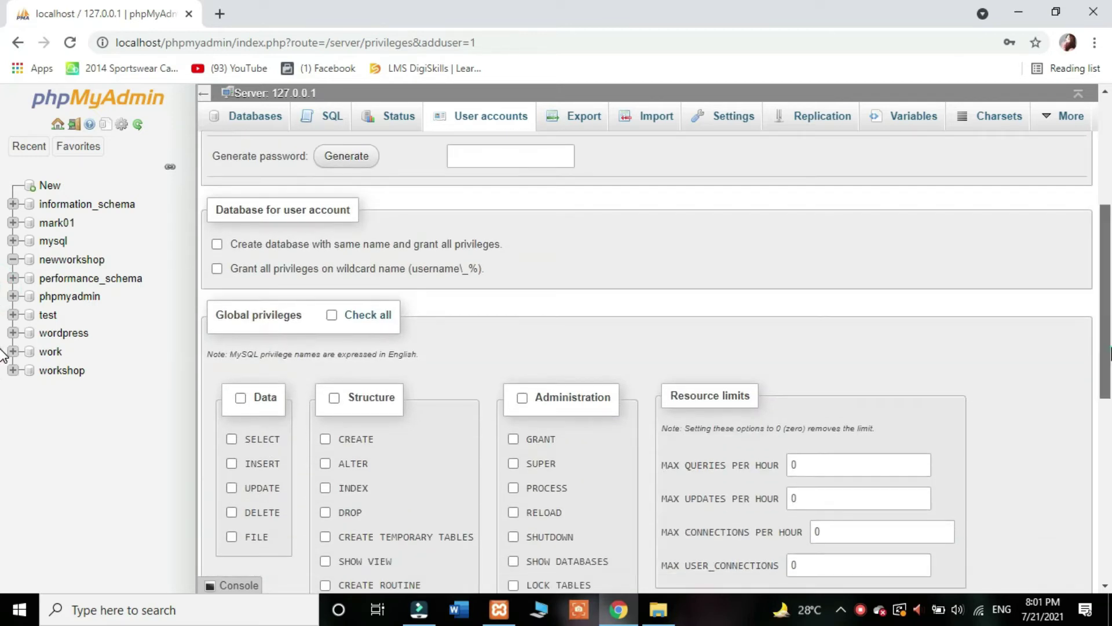
scroll(596, 346, down, 2)
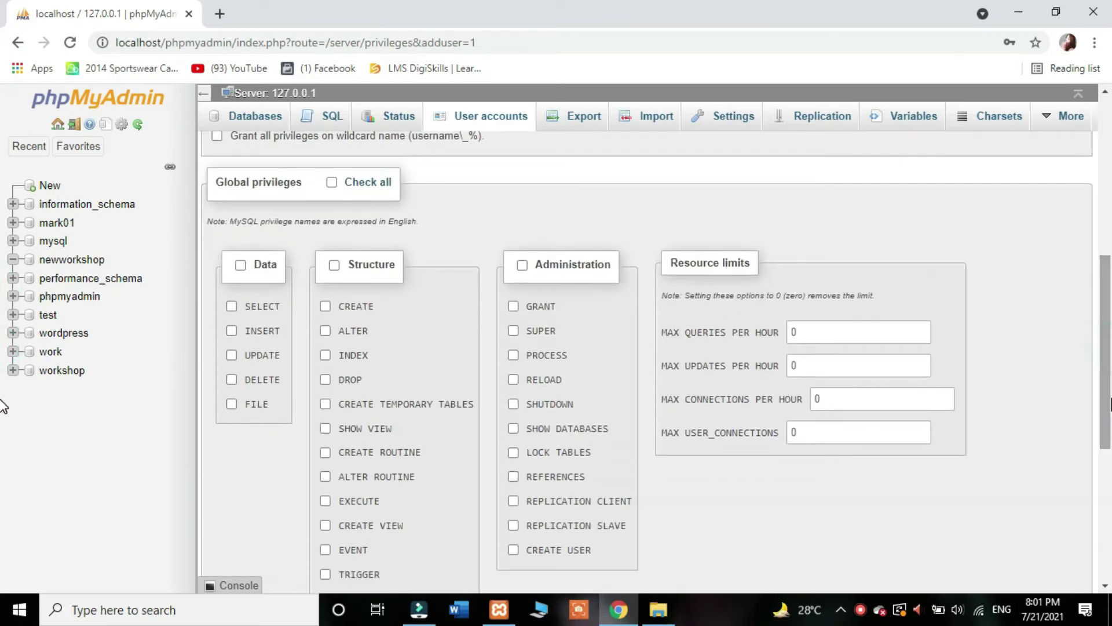
click(332, 183)
drag(1107, 290, 1109, 559)
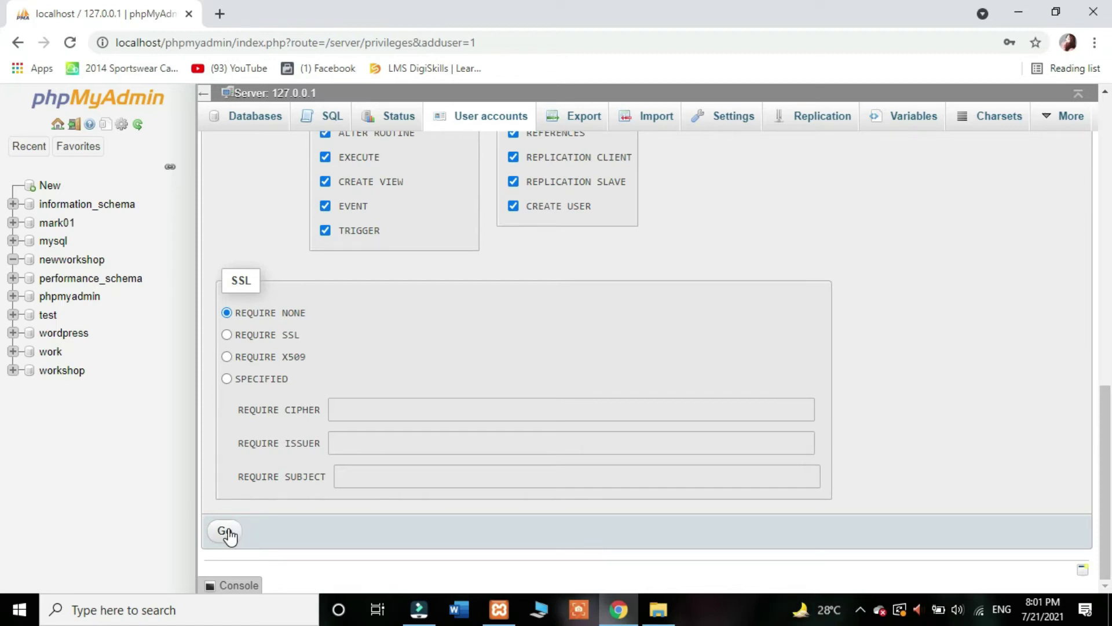
click(226, 531)
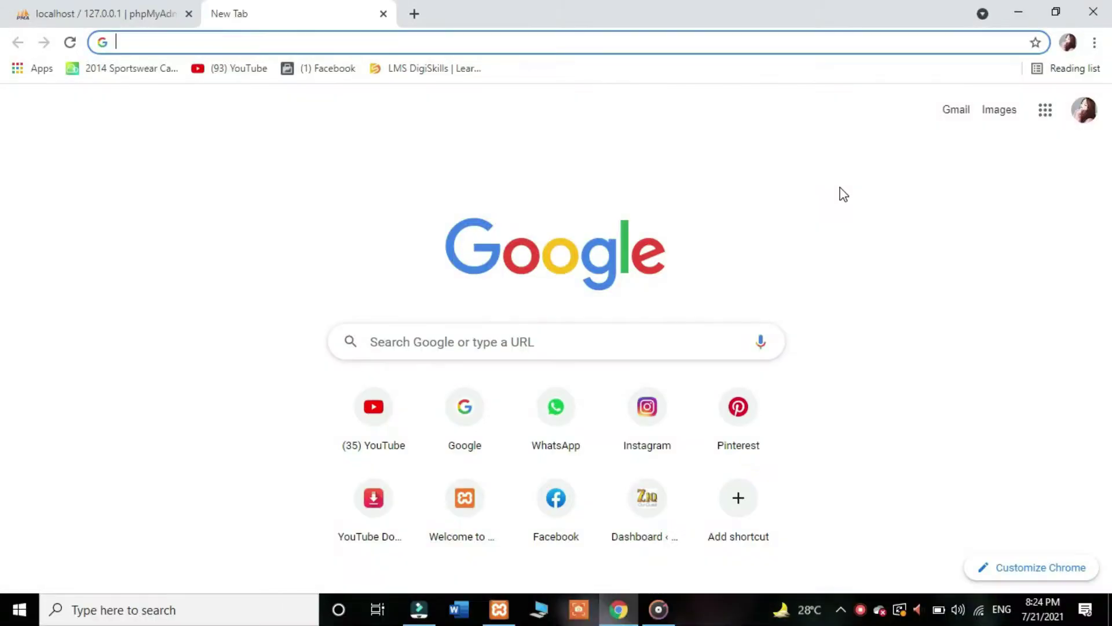
Step: Close the phpMyAdmin tab and open localhost/web/newworkshop to begin WordPress setup
click(190, 14)
click(214, 43)
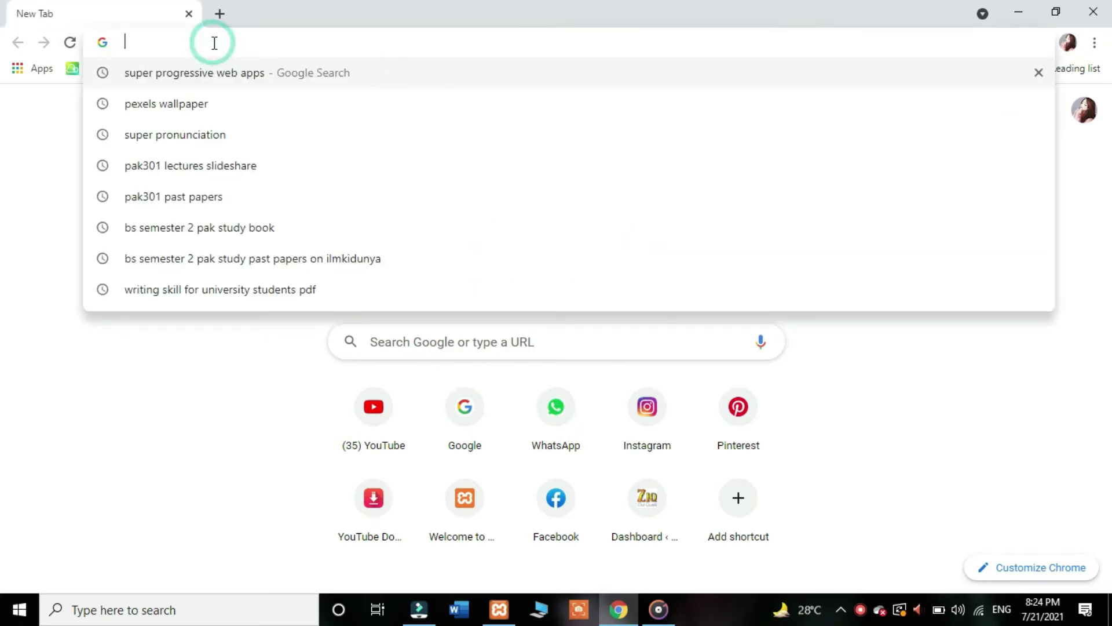
text(localhost)
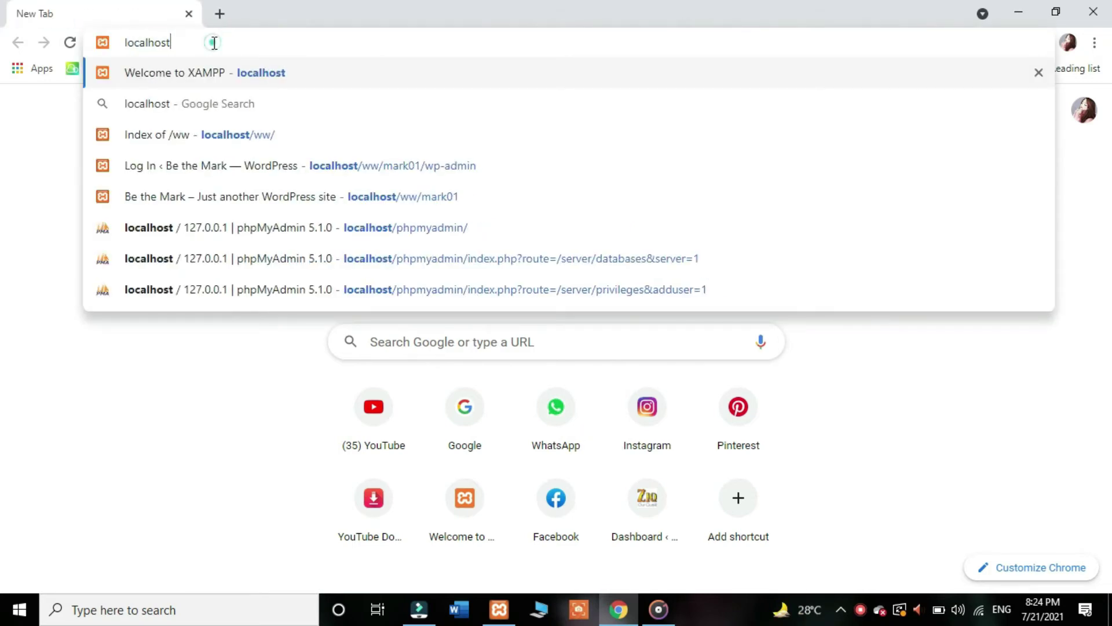
text(/web)
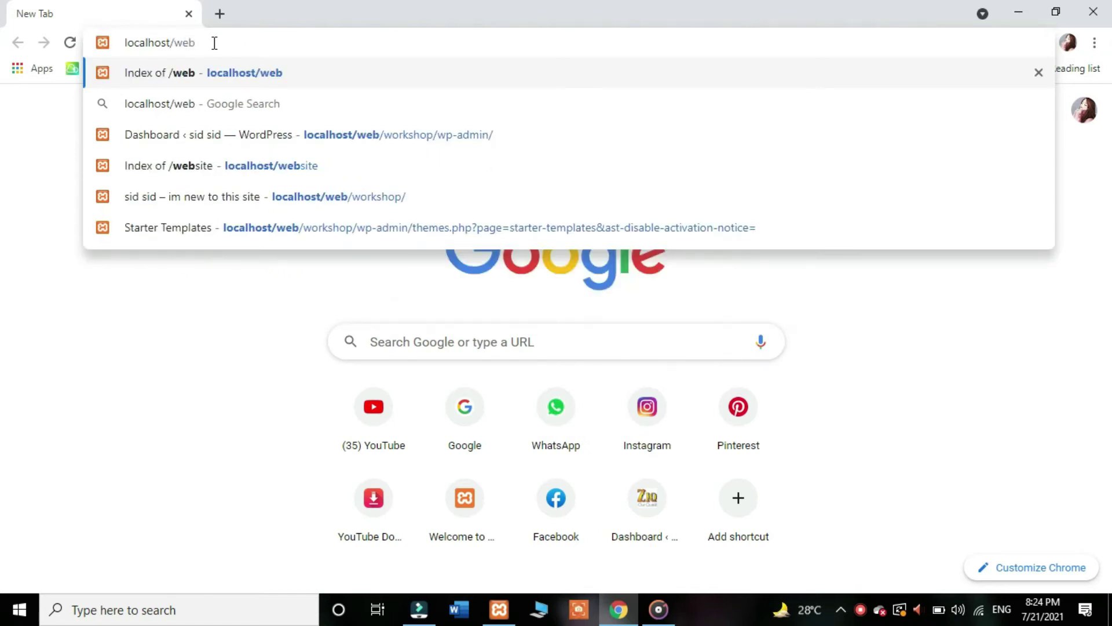
key(Return)
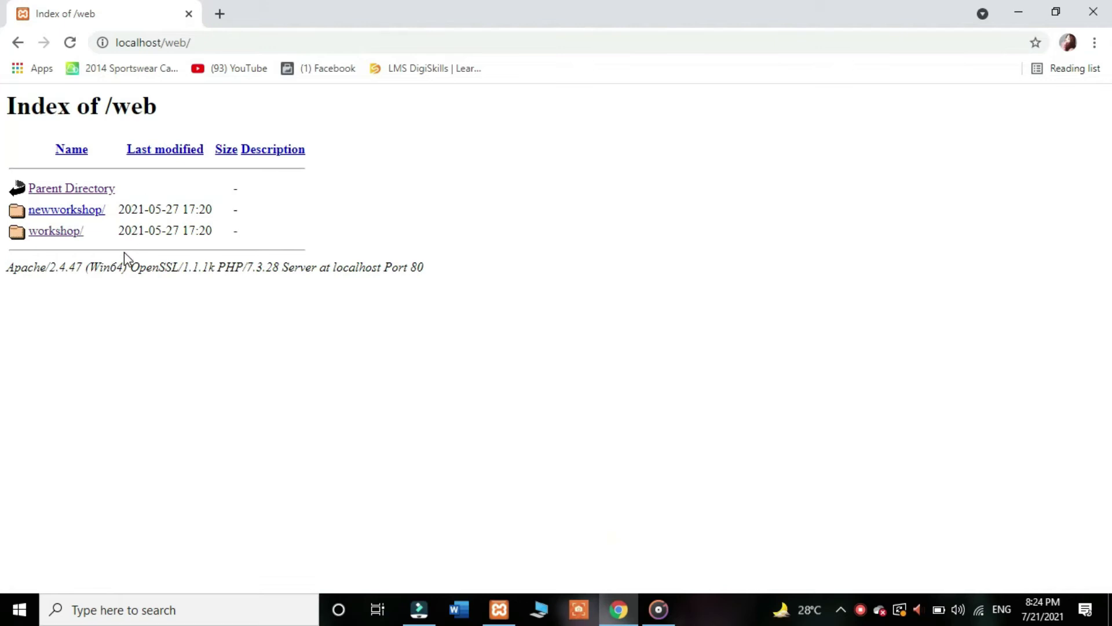
click(95, 213)
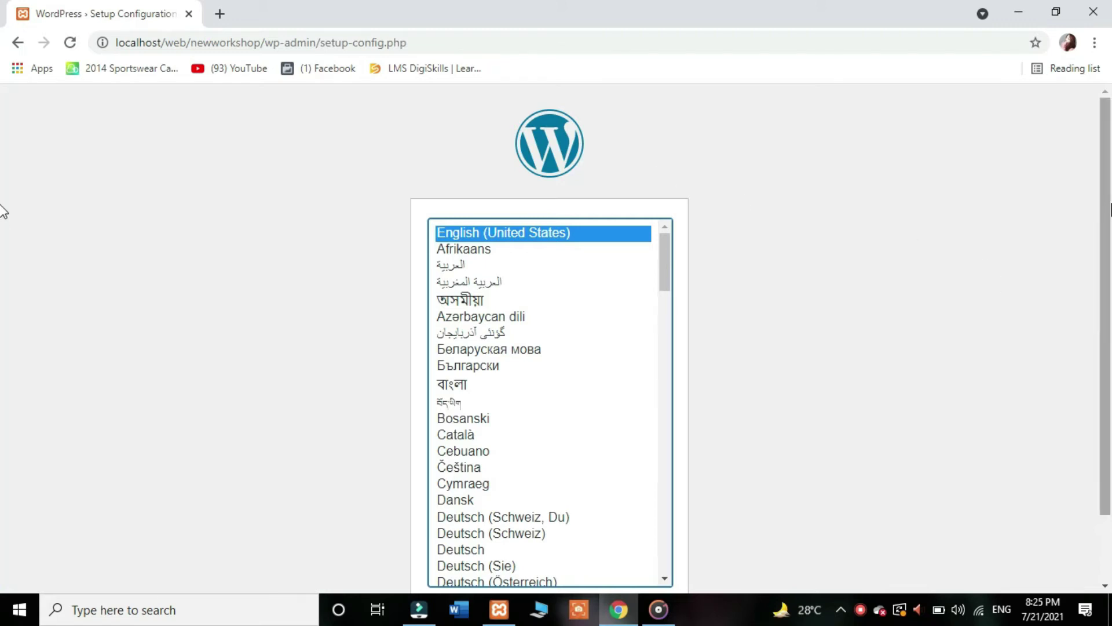
scroll(5, 221, down, 2)
Step: Keep English and review the required database details before continuing
click(647, 544)
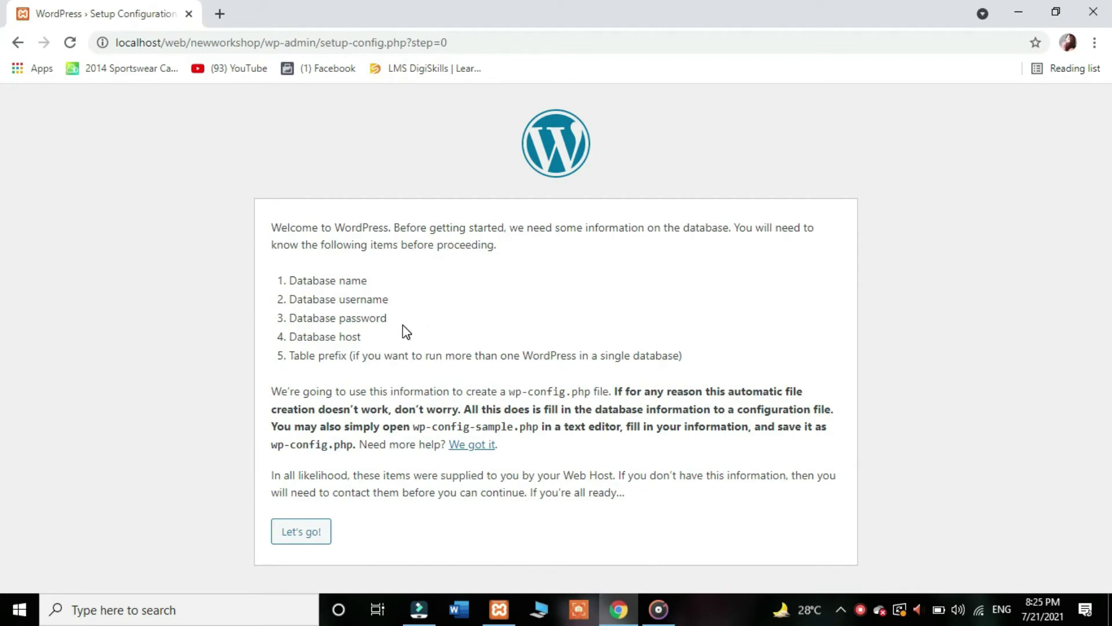
triple_click(364, 282)
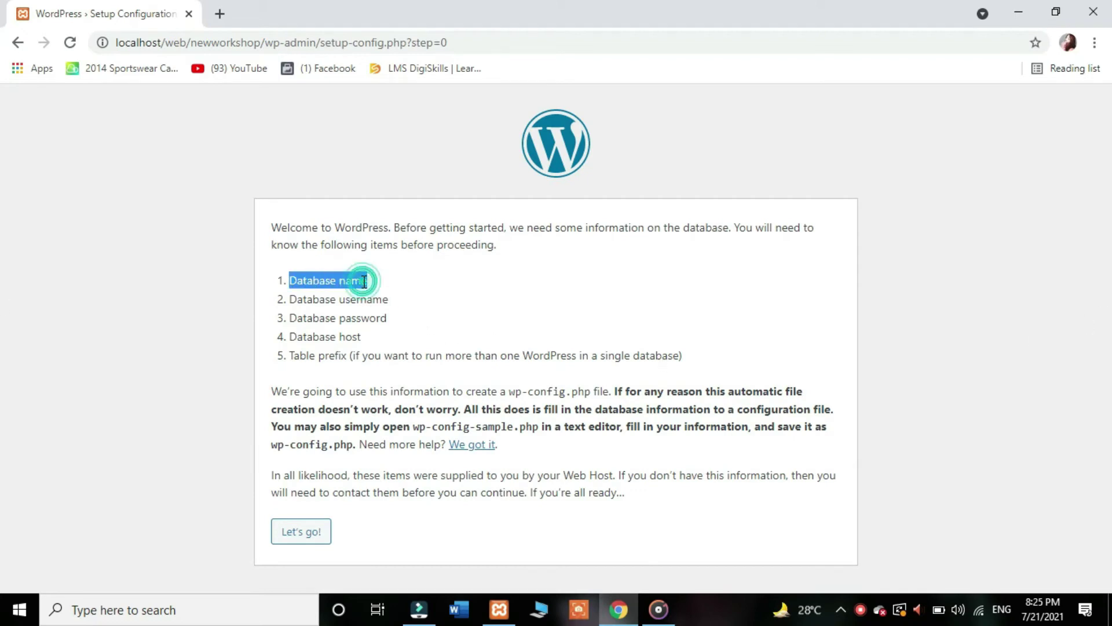
click(375, 302)
triple_click(376, 302)
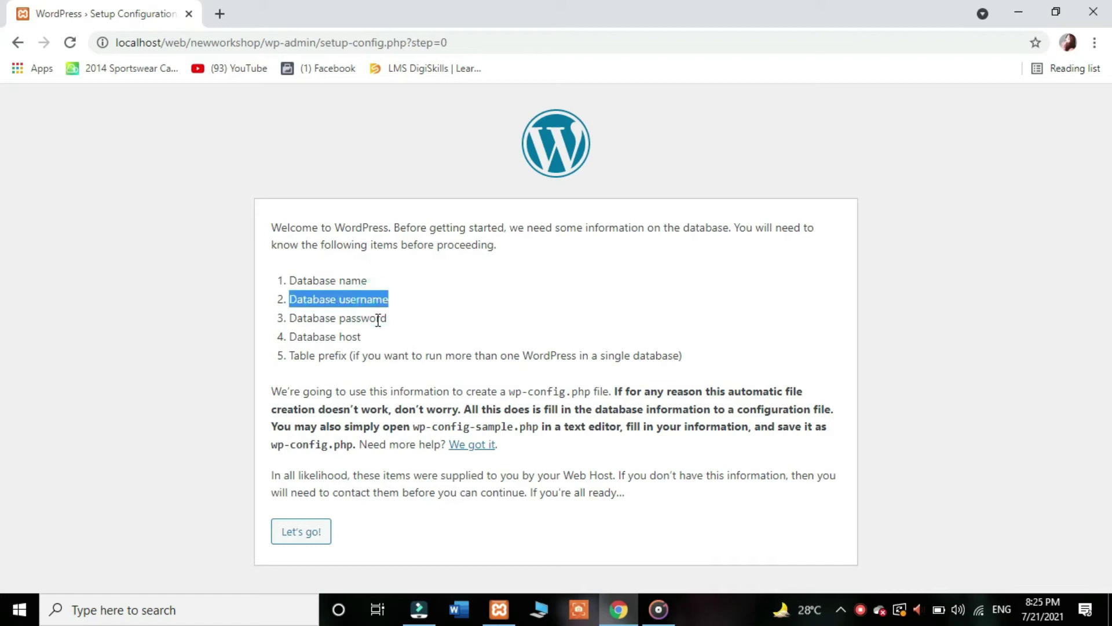
triple_click(377, 318)
click(339, 337)
triple_click(338, 337)
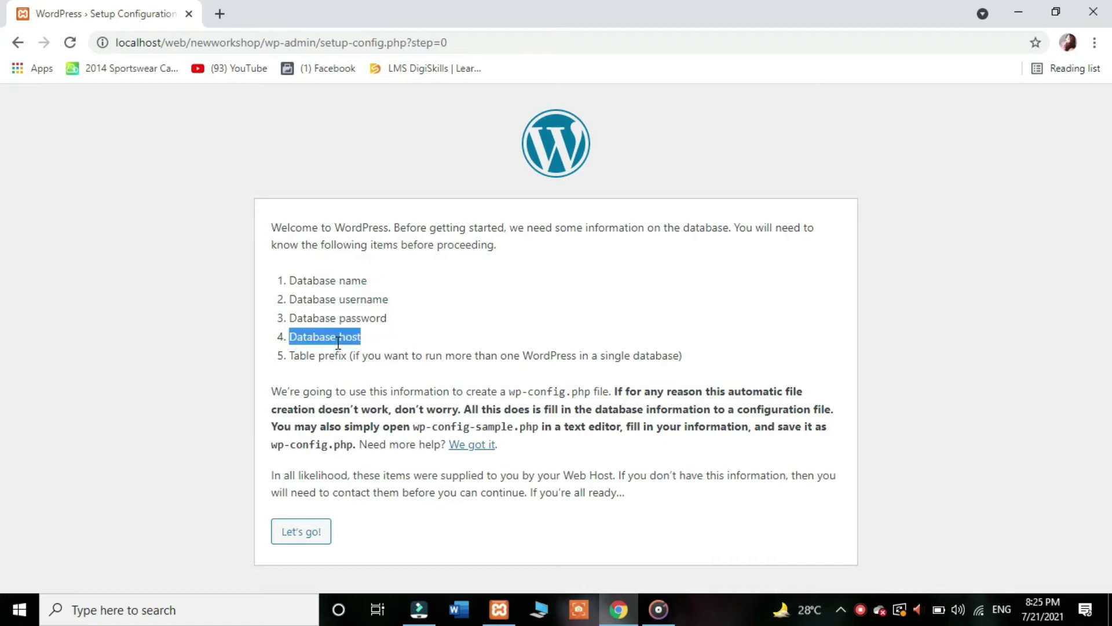
click(338, 356)
triple_click(338, 357)
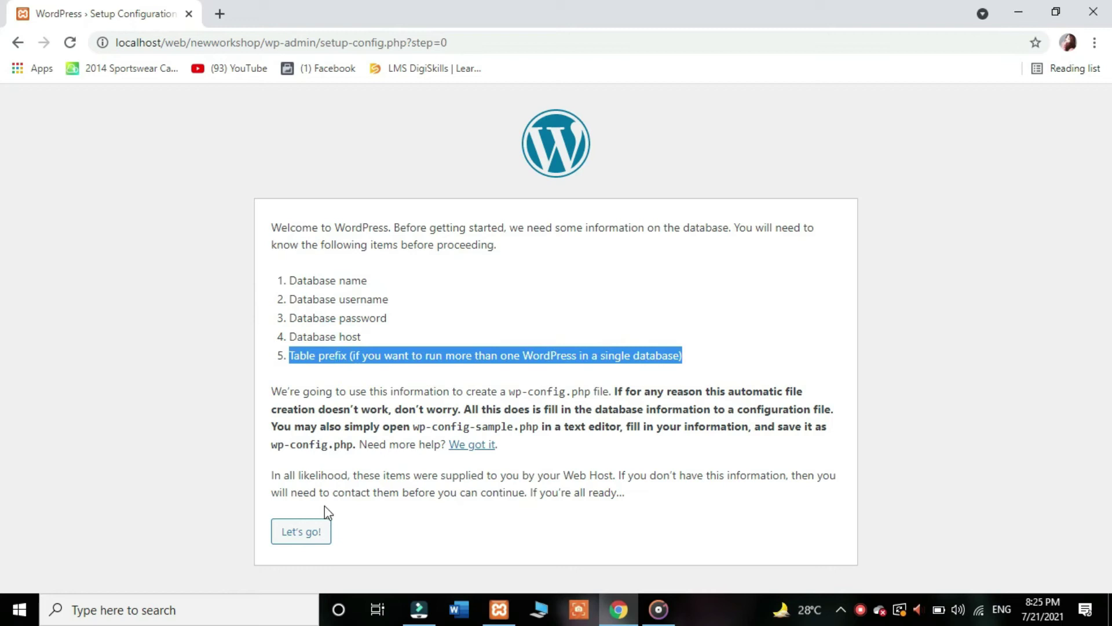
click(317, 542)
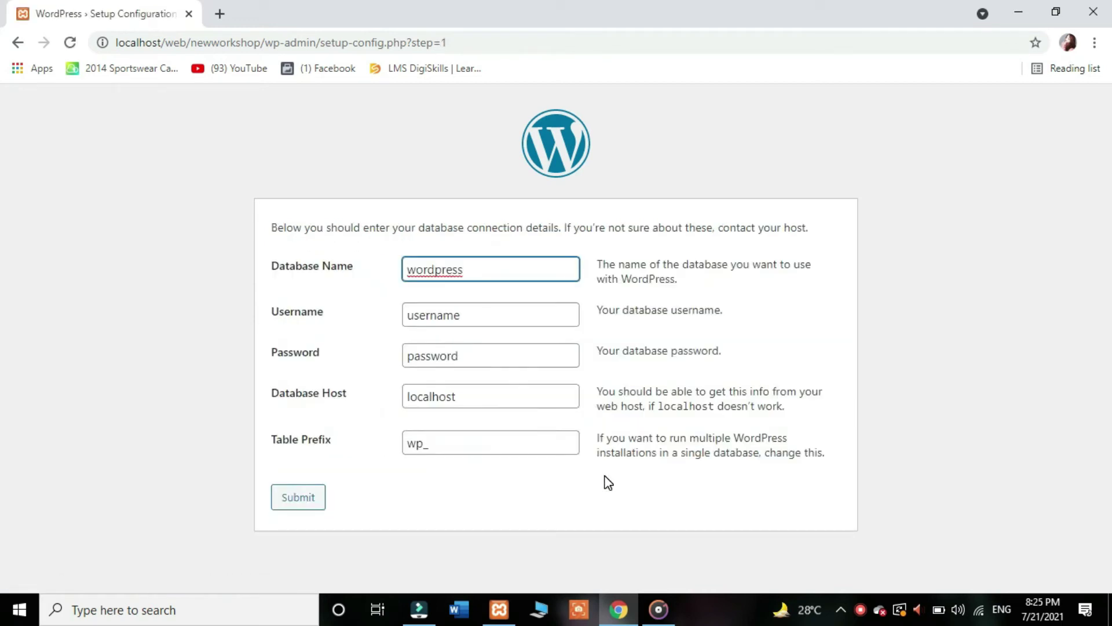
Step: Enter database name newworkshop, user newwp and its password, then submit
double_click(475, 270)
text(ne)
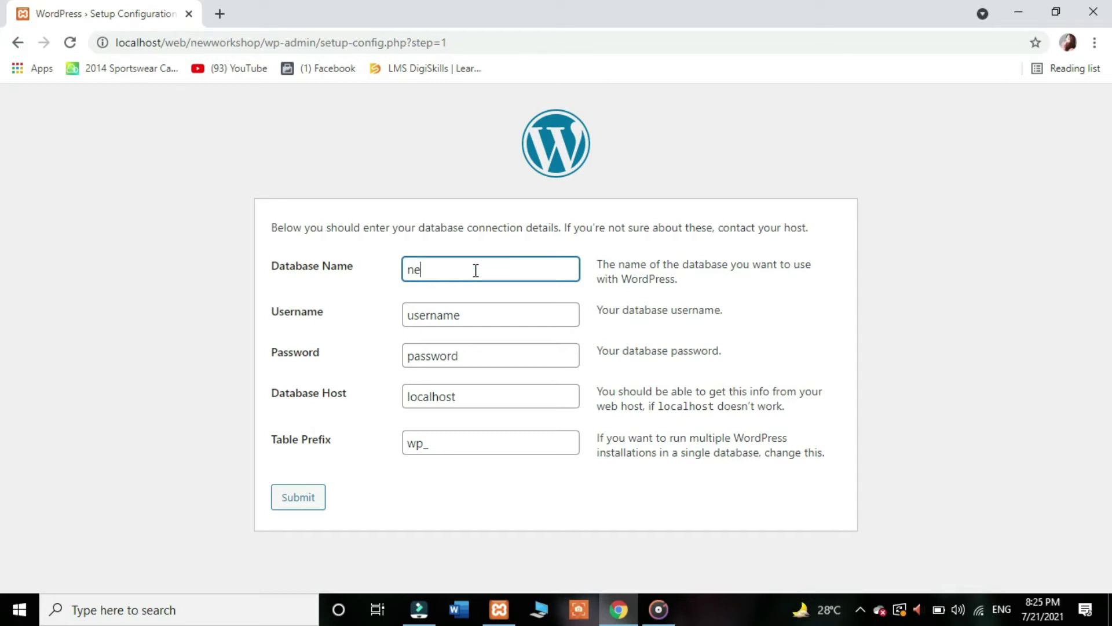
text(wworkshop)
double_click(472, 319)
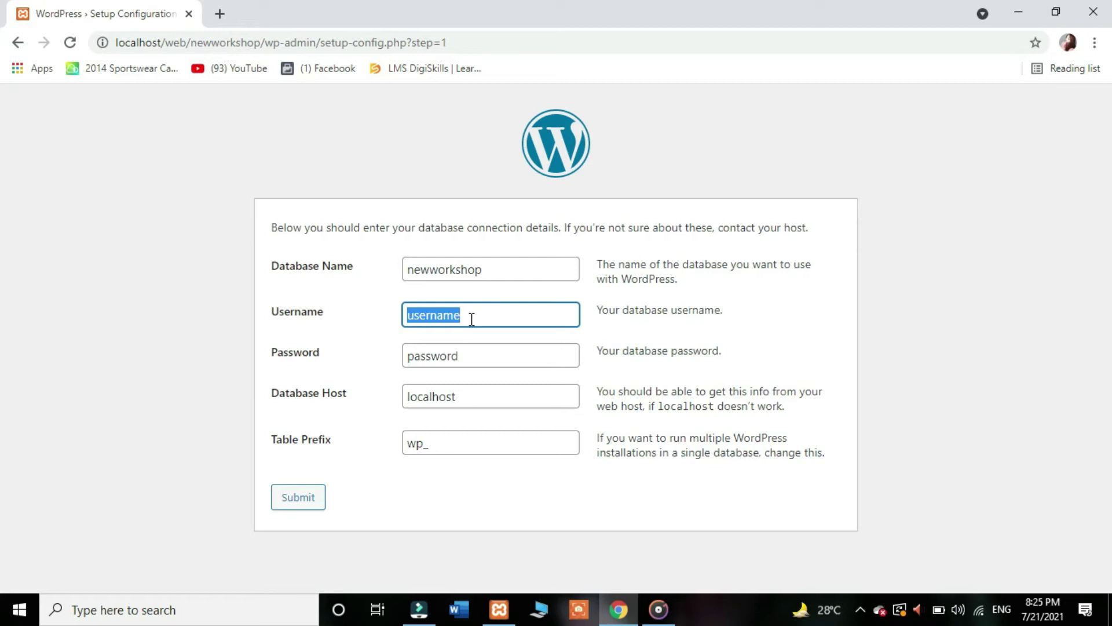
text(new)
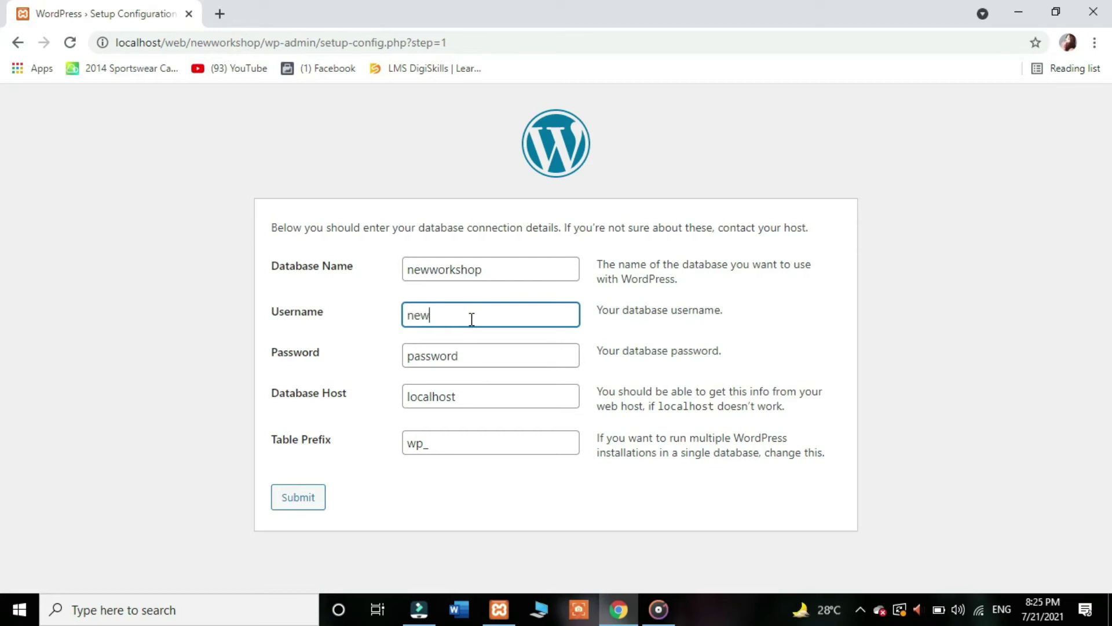
text(wp)
double_click(468, 358)
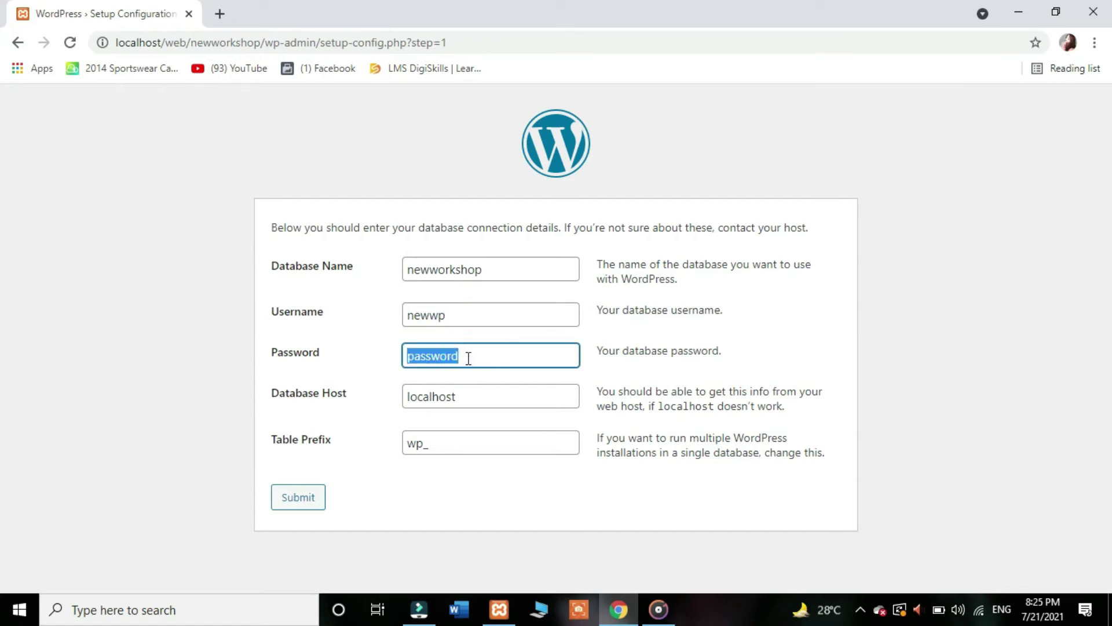
text(new)
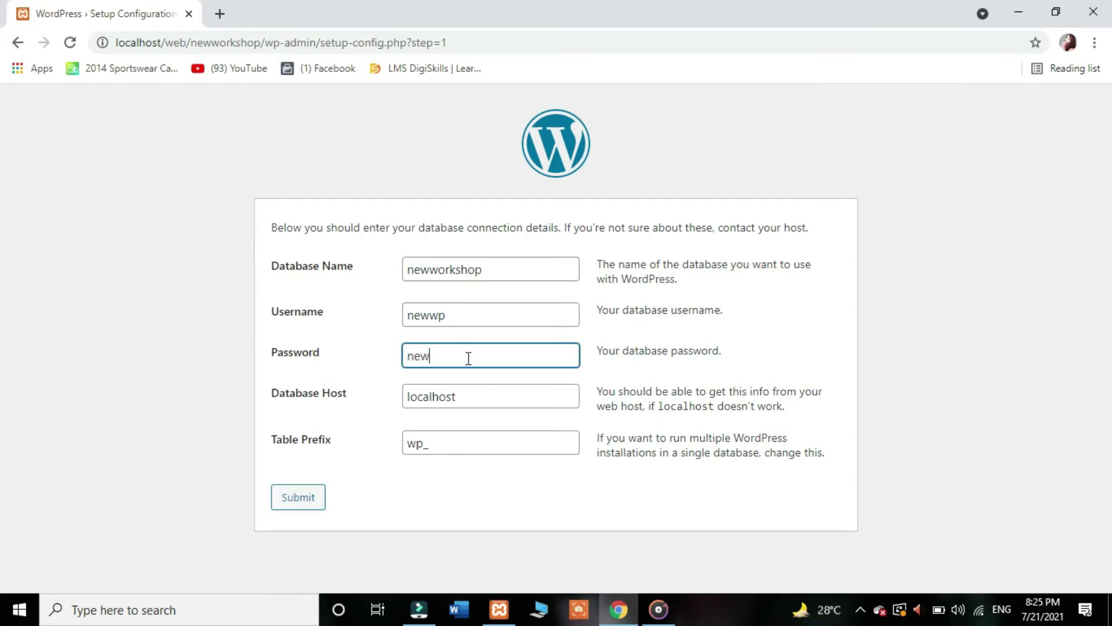
text(wp123)
click(316, 498)
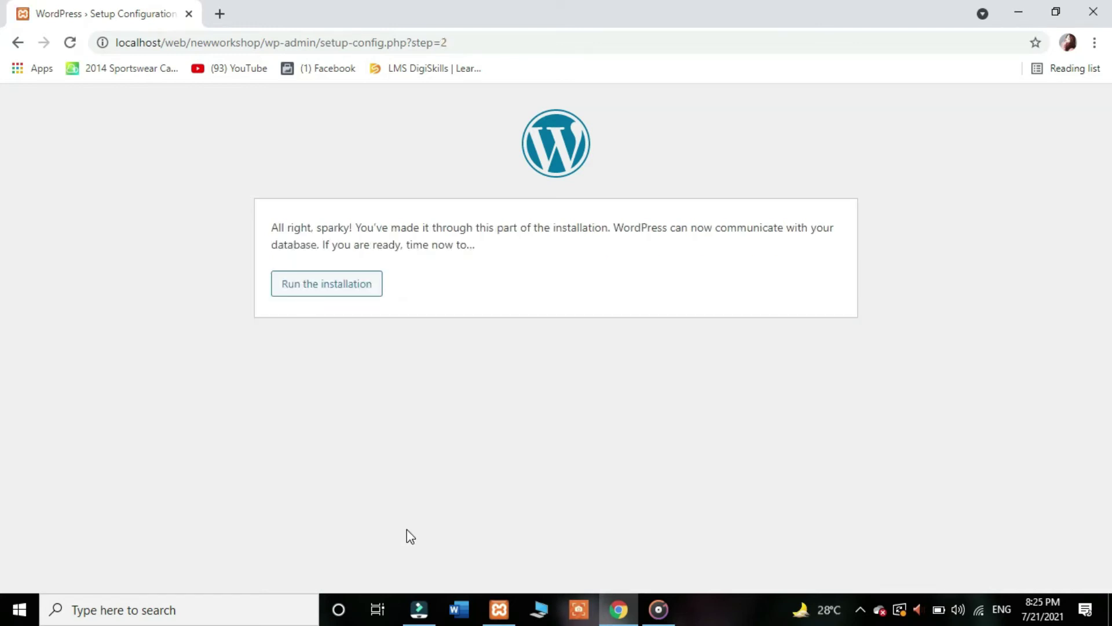
Step: Run the installation and set site title Mini Blogger with admin user newwp
click(350, 294)
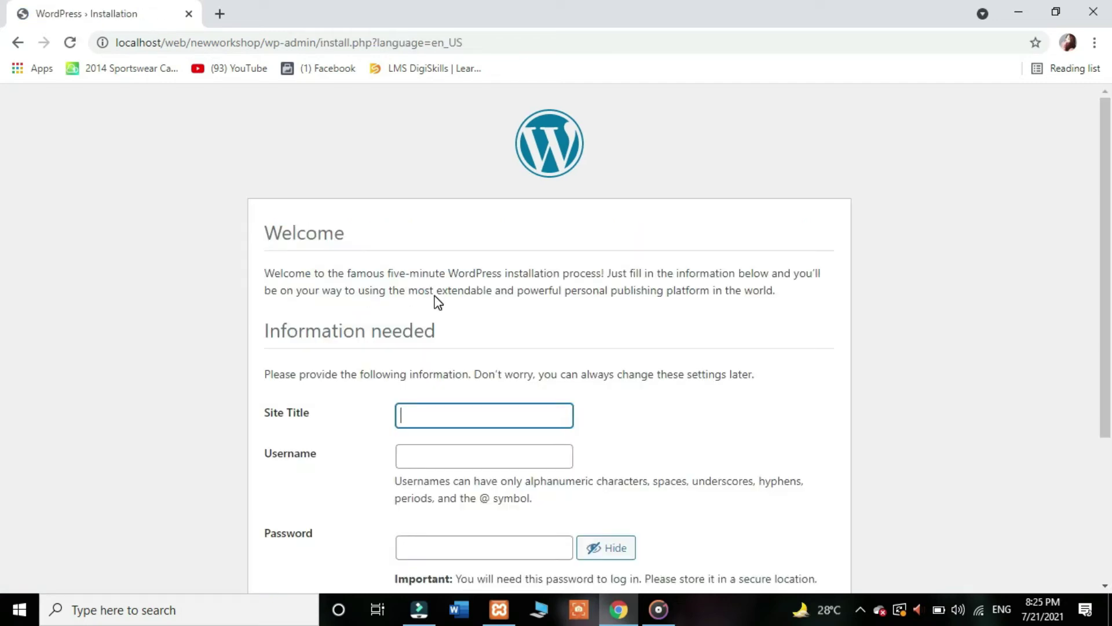
scroll(5, 251, down, 4)
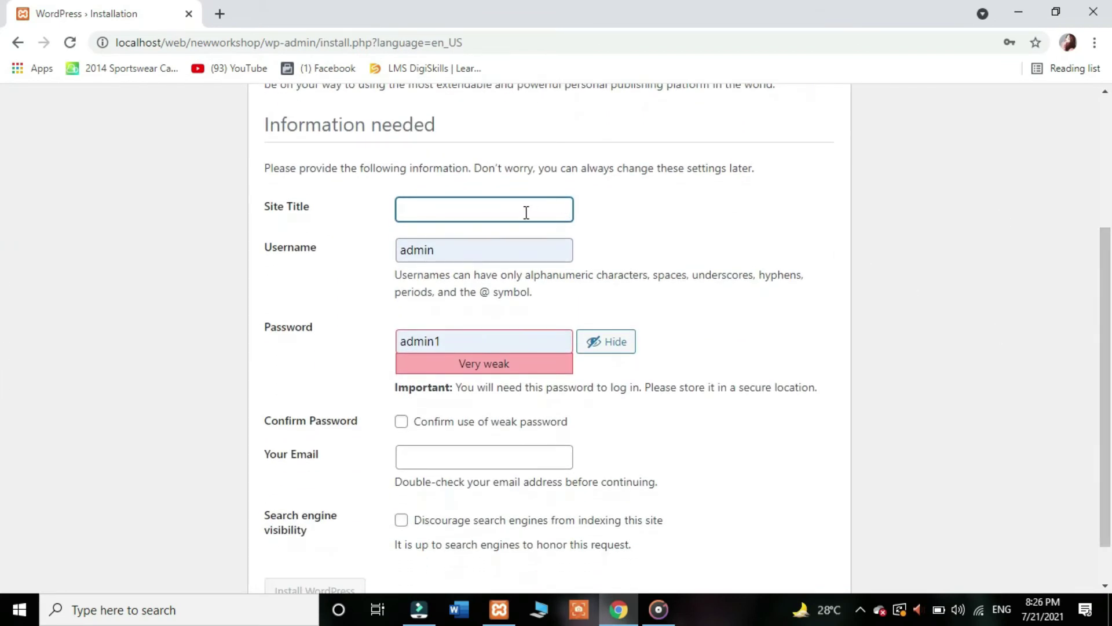
click(500, 207)
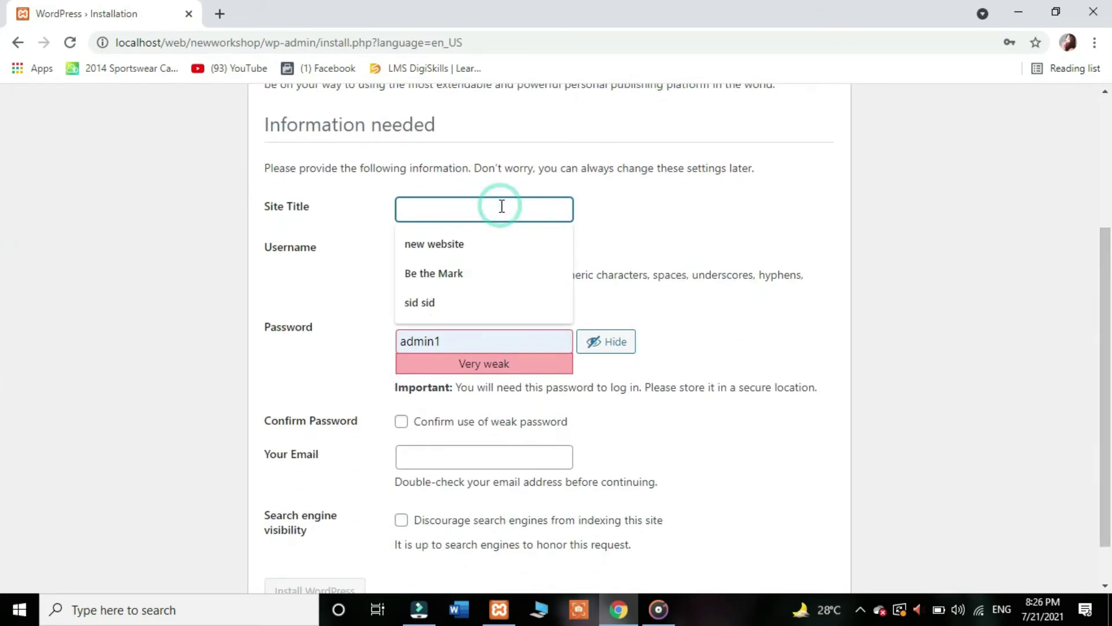
text(M)
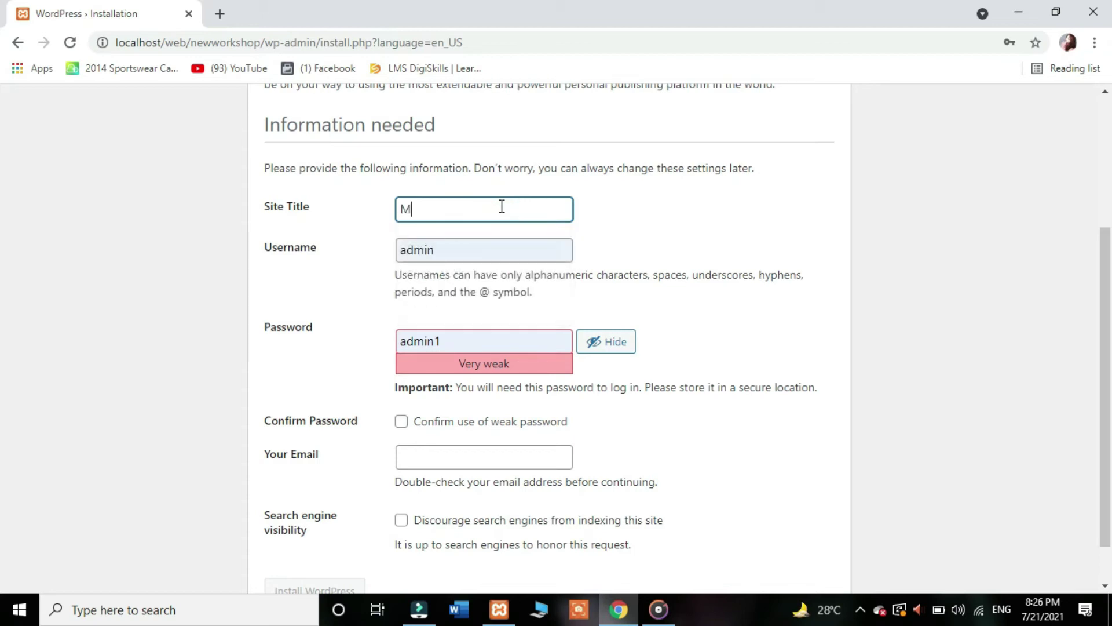
text(ini Blogger)
click(520, 249)
double_click(520, 250)
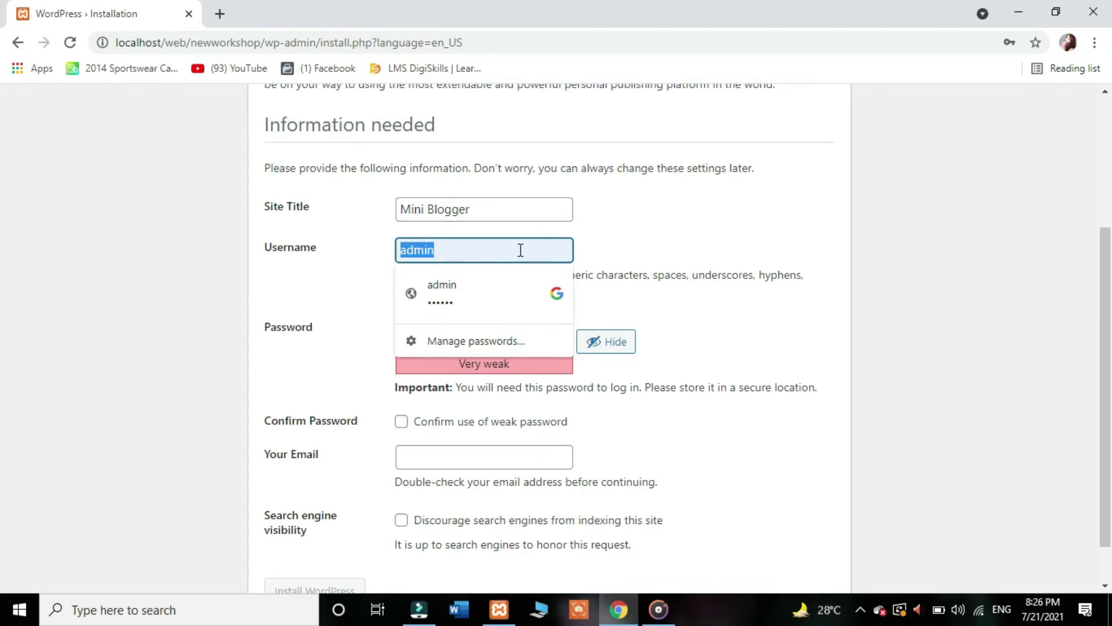
text(newwp)
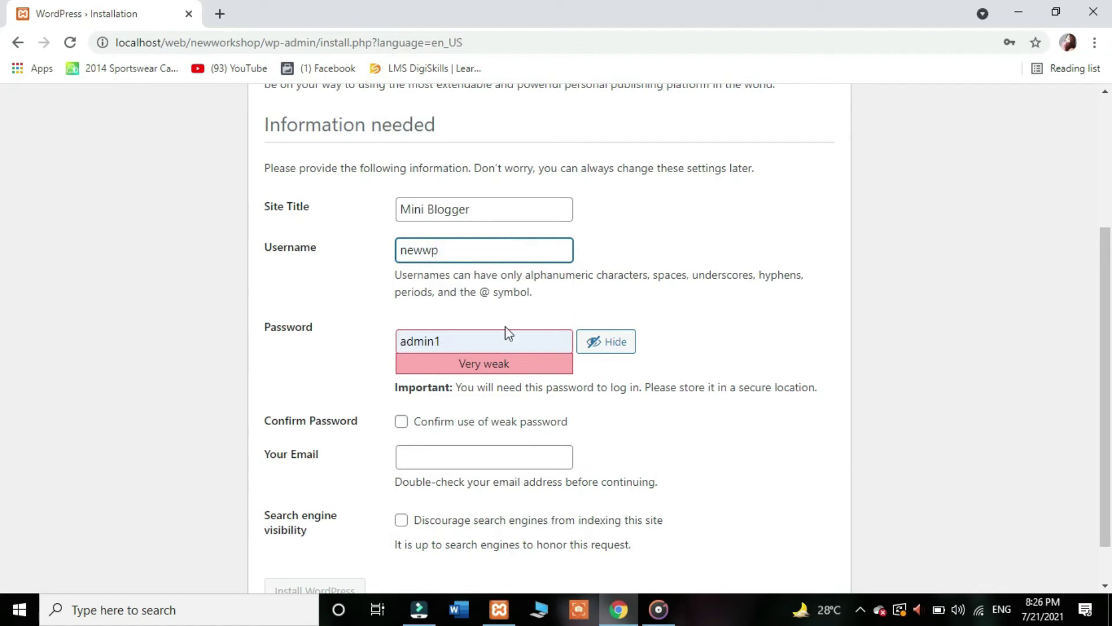
Step: Set the admin password, confirm weak password use, fill the admin e-mail and install
double_click(500, 341)
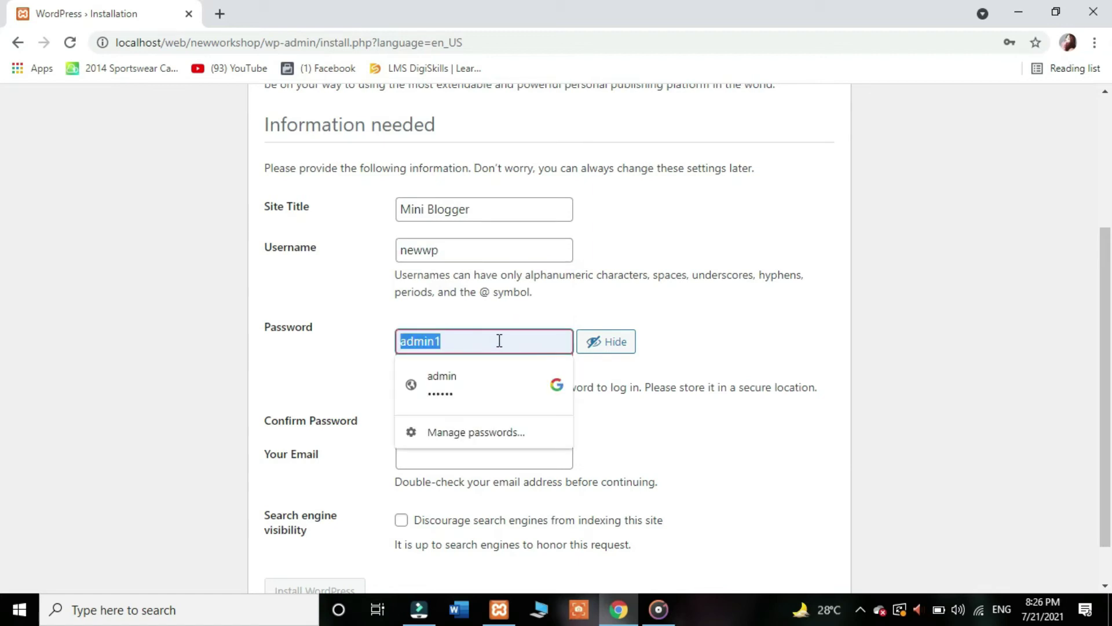
text(newwp123)
click(401, 421)
scroll(517, 397, down, 1)
click(513, 401)
click(502, 447)
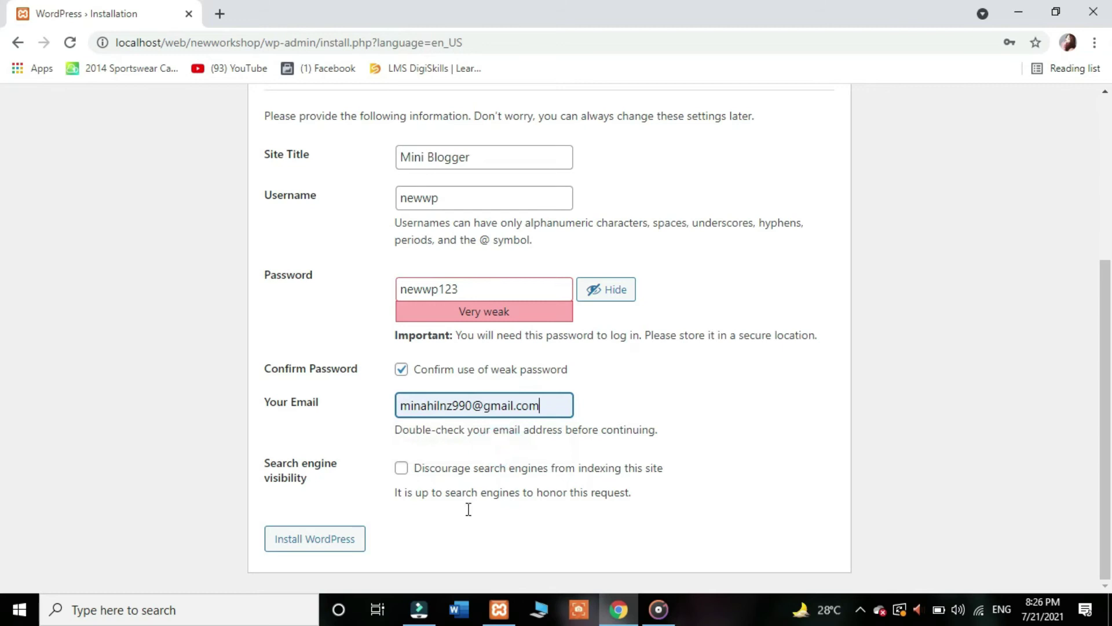
click(351, 547)
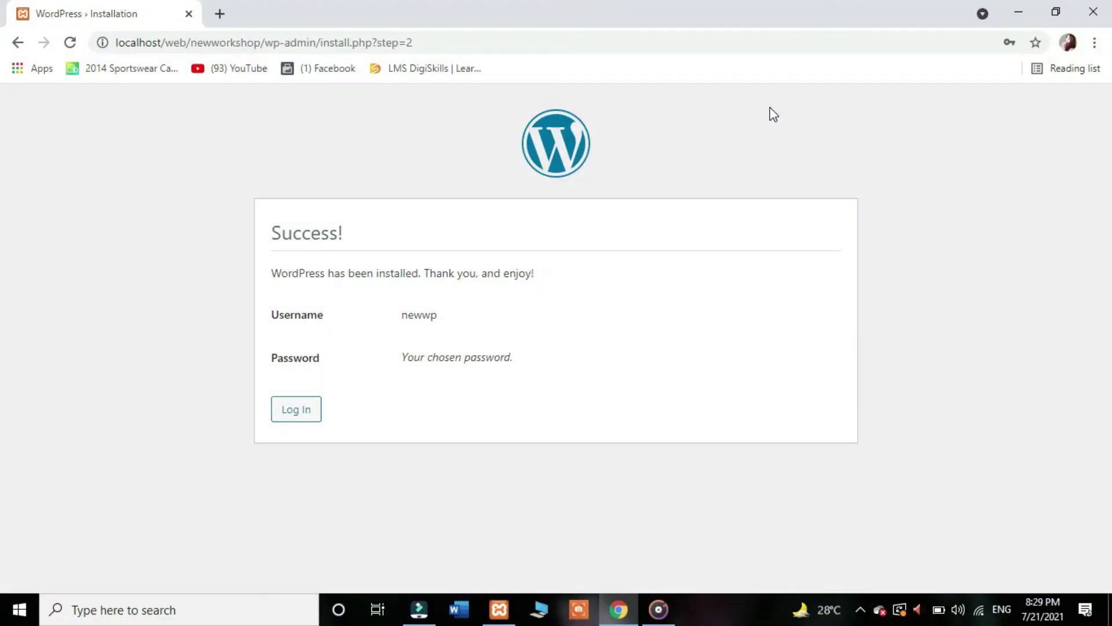
Step: Log in as newwp with the account password, with Remember Me ticked
click(307, 423)
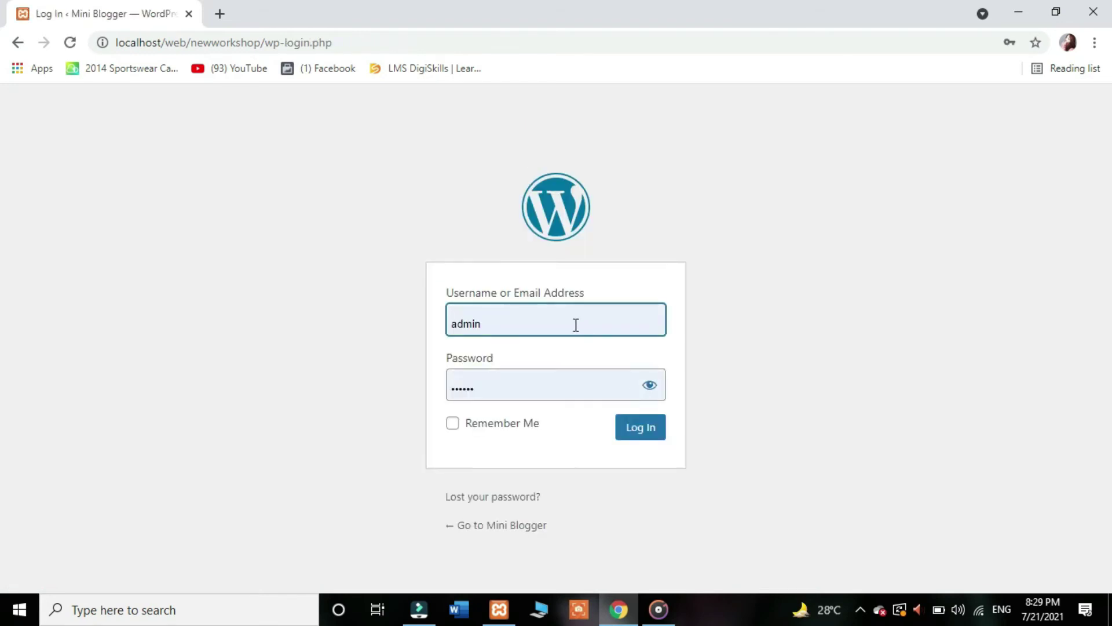
click(576, 325)
double_click(558, 319)
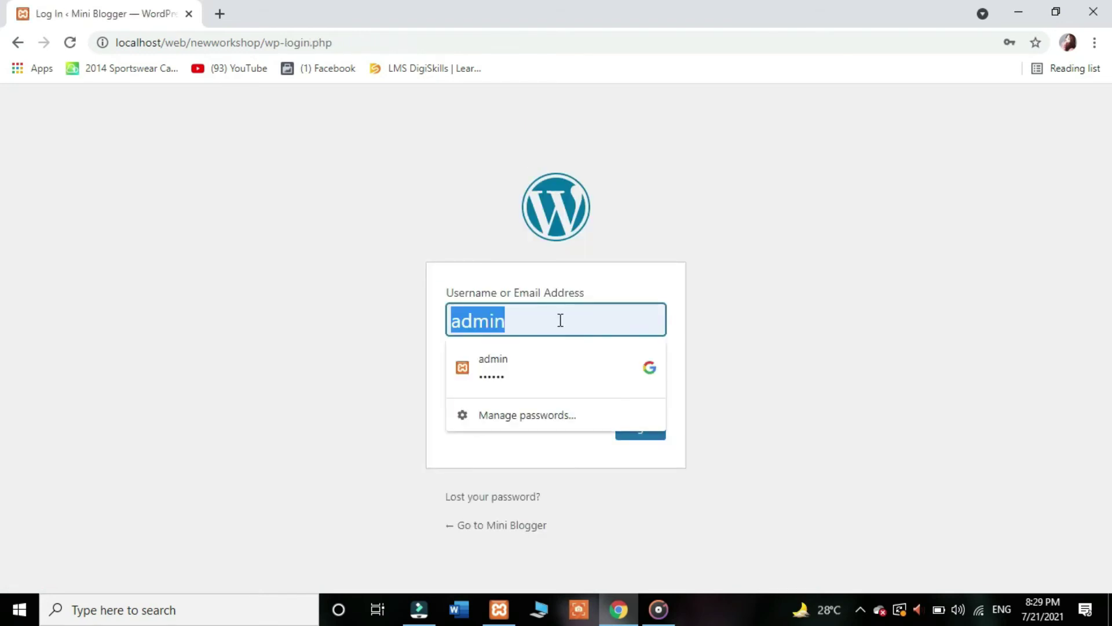
text(w)
key(BackSpace)
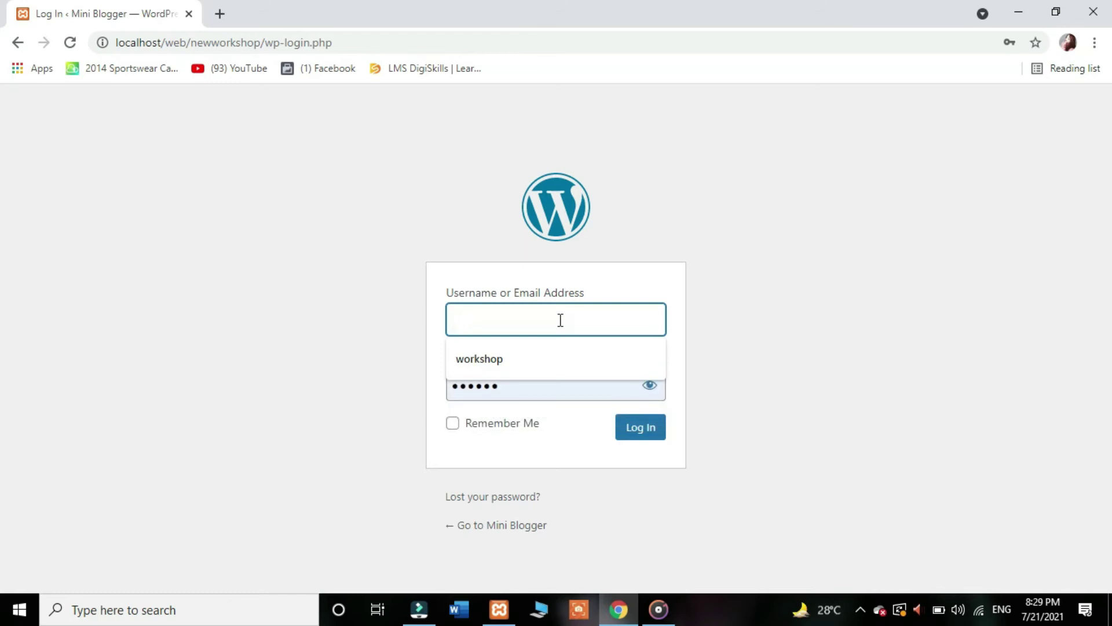
text(newwp)
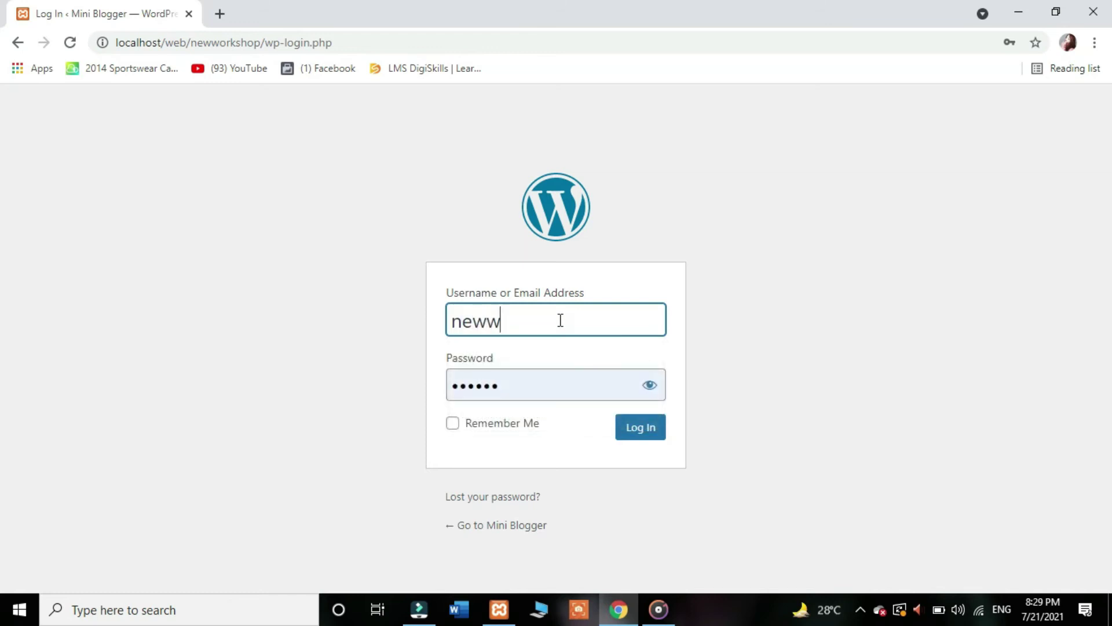
double_click(554, 375)
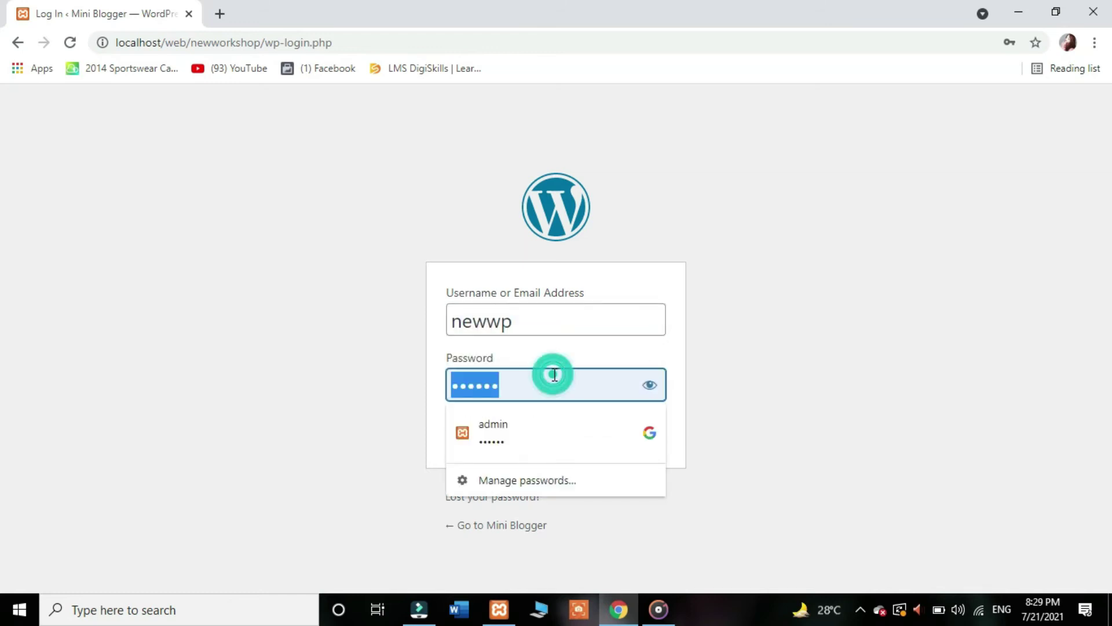
text(12345678)
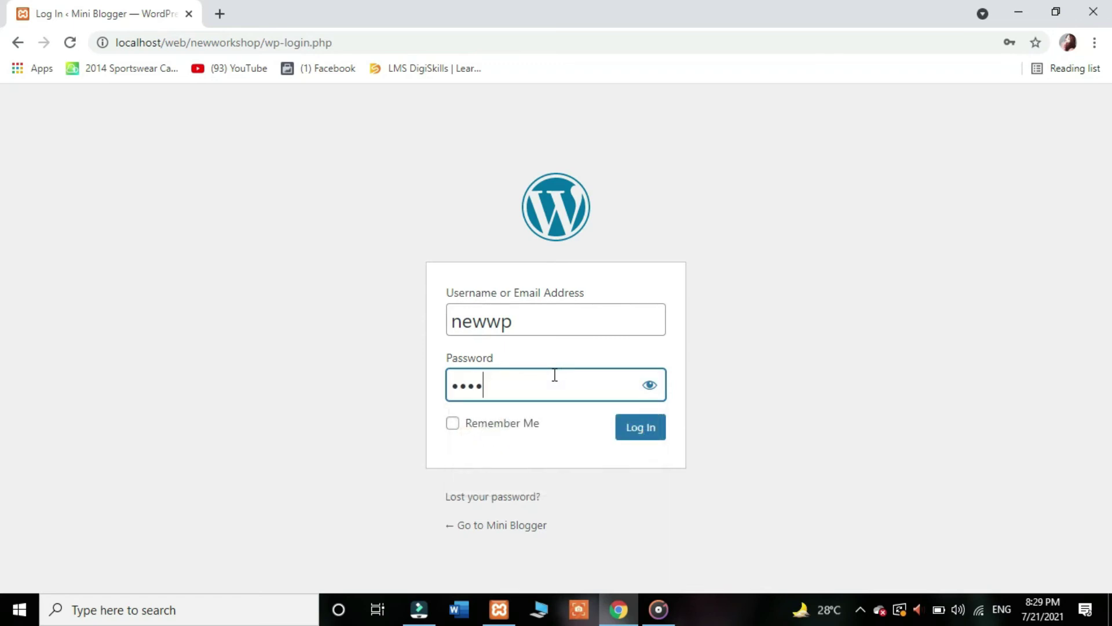
click(454, 425)
click(630, 431)
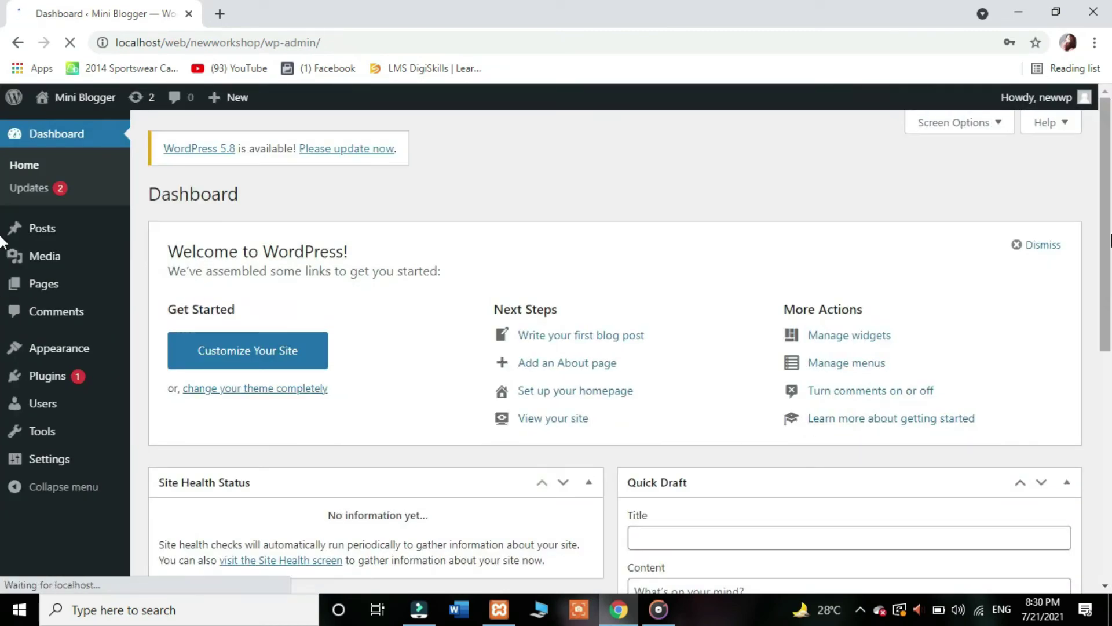
Step: Scroll down through the Mini Blogger Dashboard widgets, then return to the top
scroll(1, 278, down, 6)
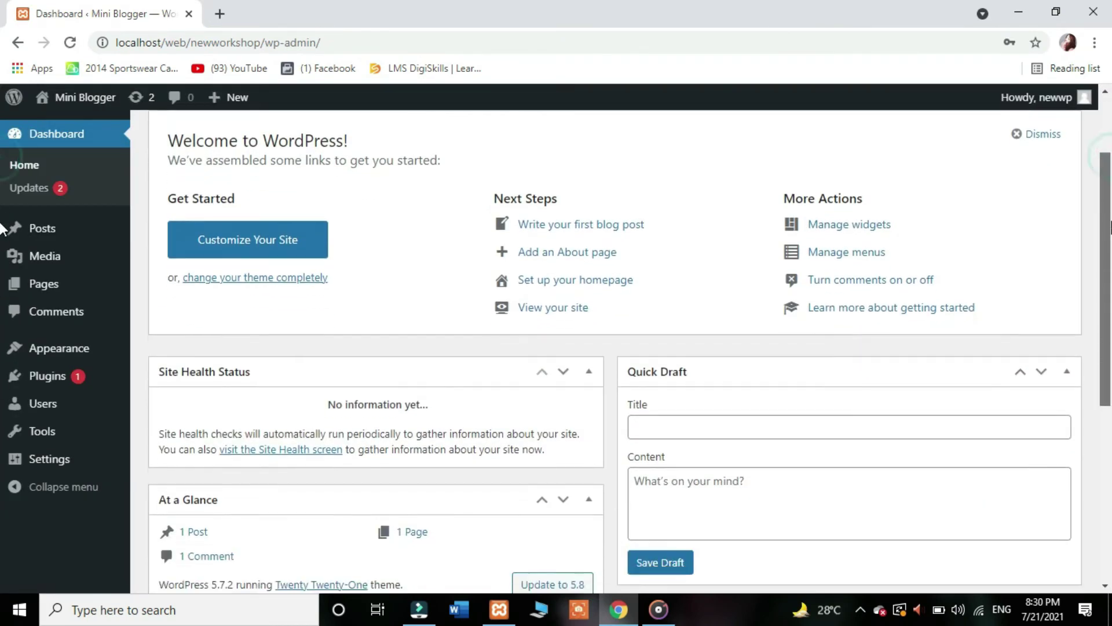
drag(1107, 379, 1106, 182)
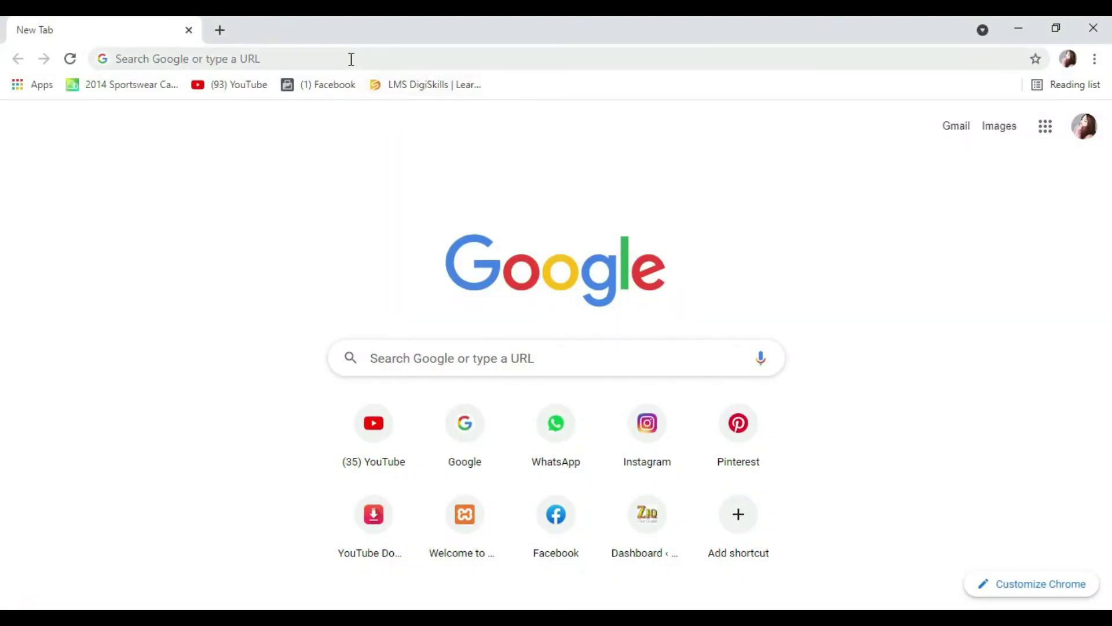
Step: Go to localhost/web/newworkshop/wp-admin in Chrome's address bar
click(351, 58)
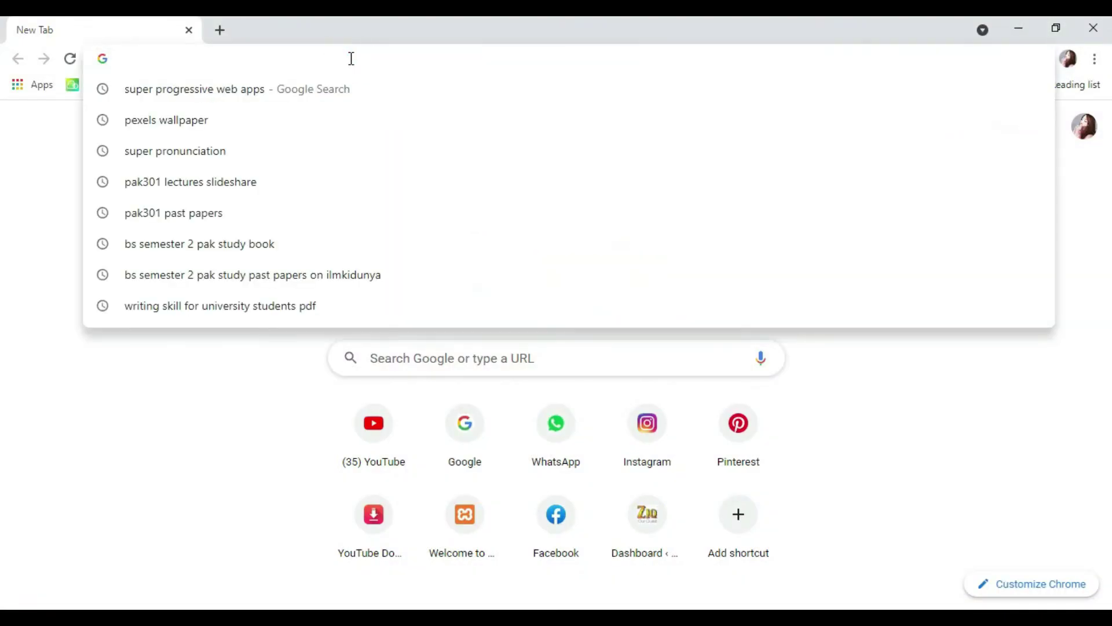
text(lo)
click(351, 59)
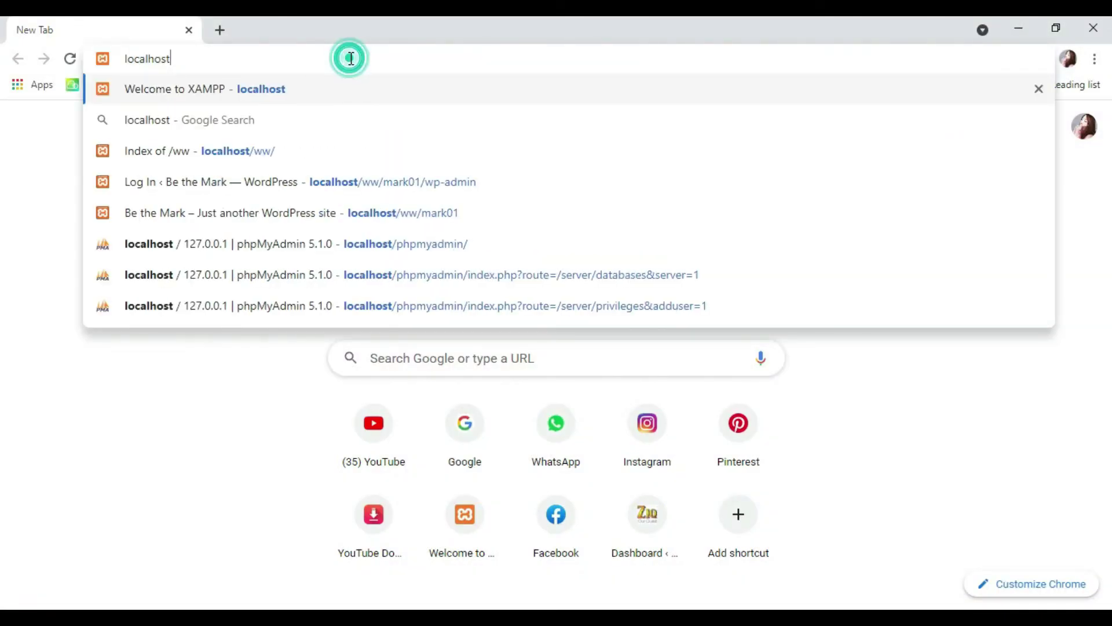
text(/w)
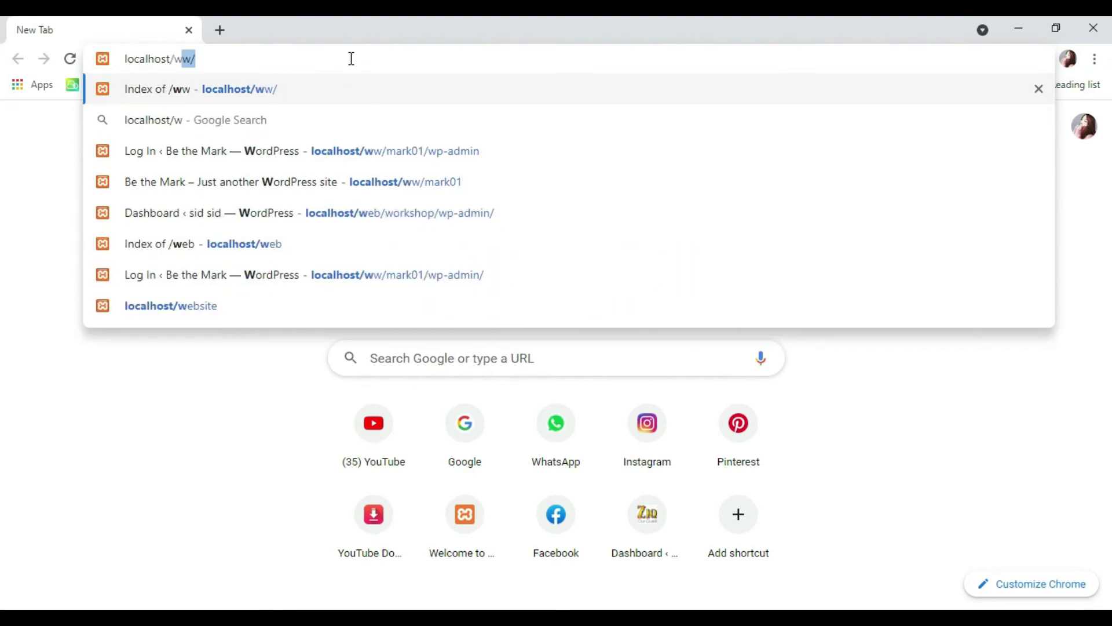
text(eb/)
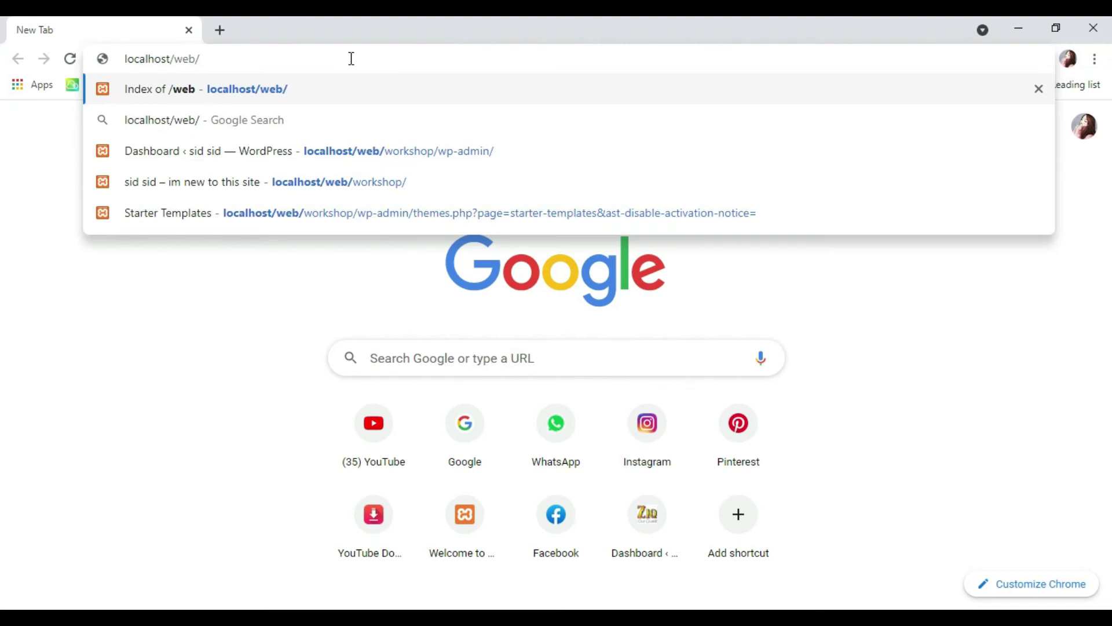
text(neww)
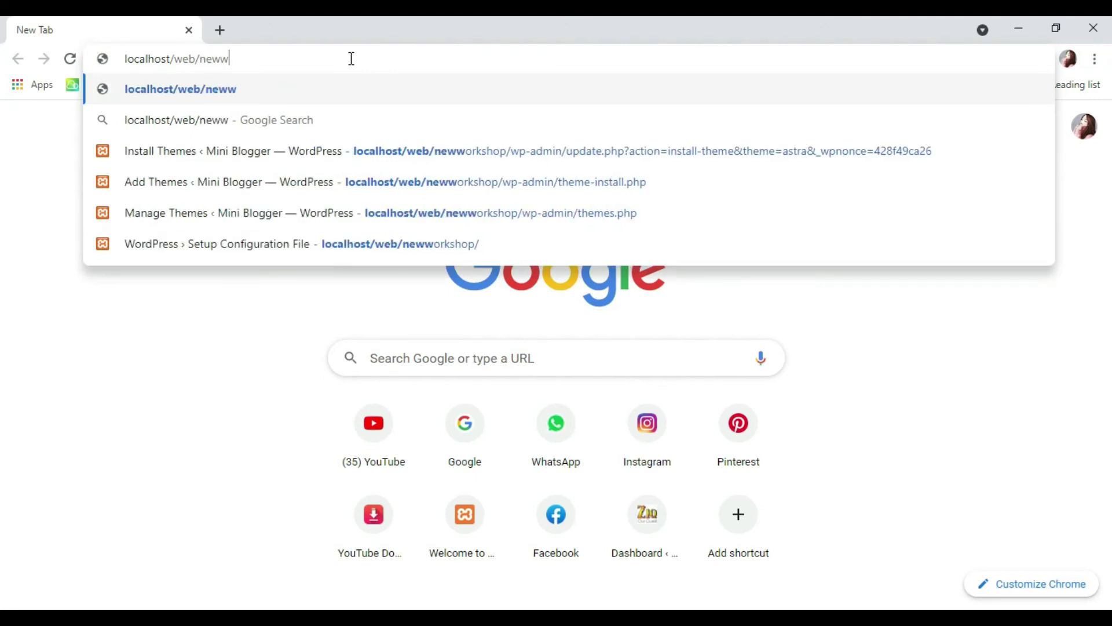
text(orksh)
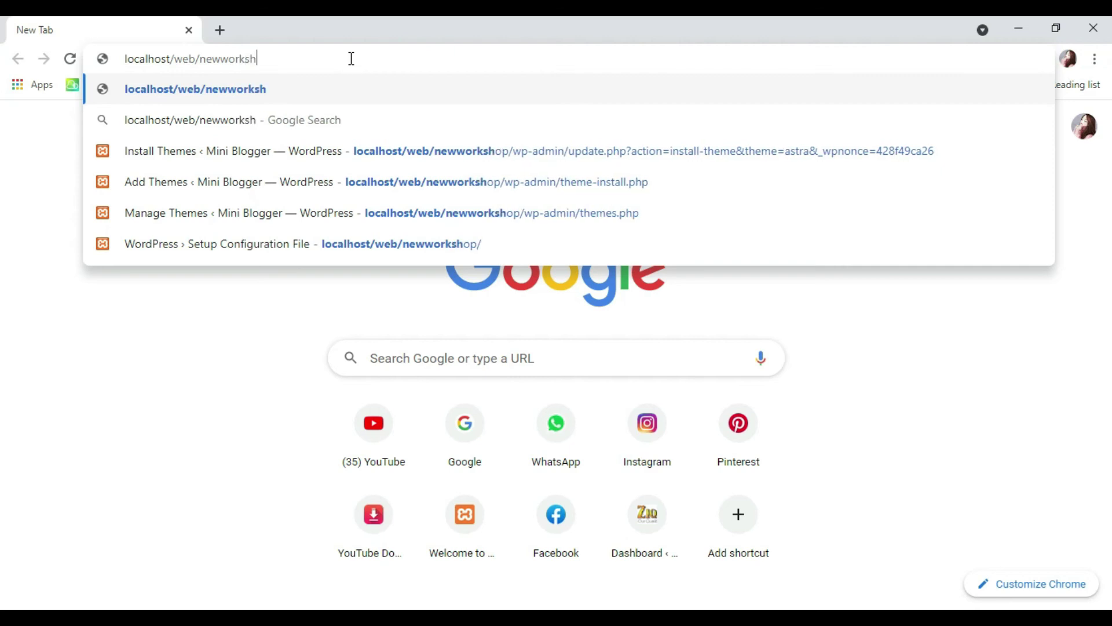
text(op/)
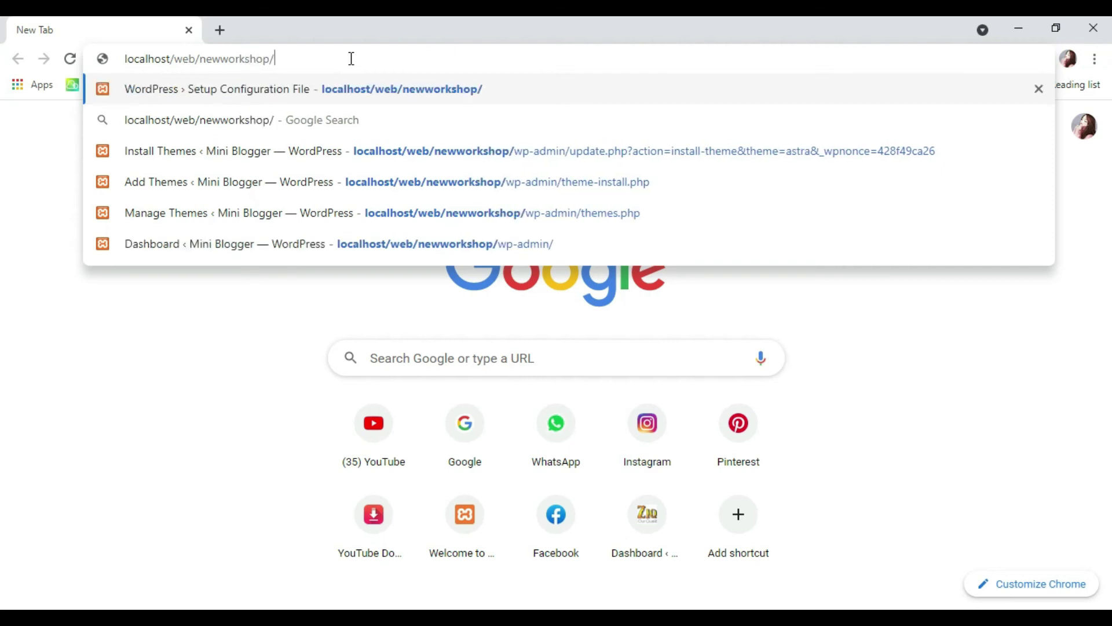
text(wp-admin)
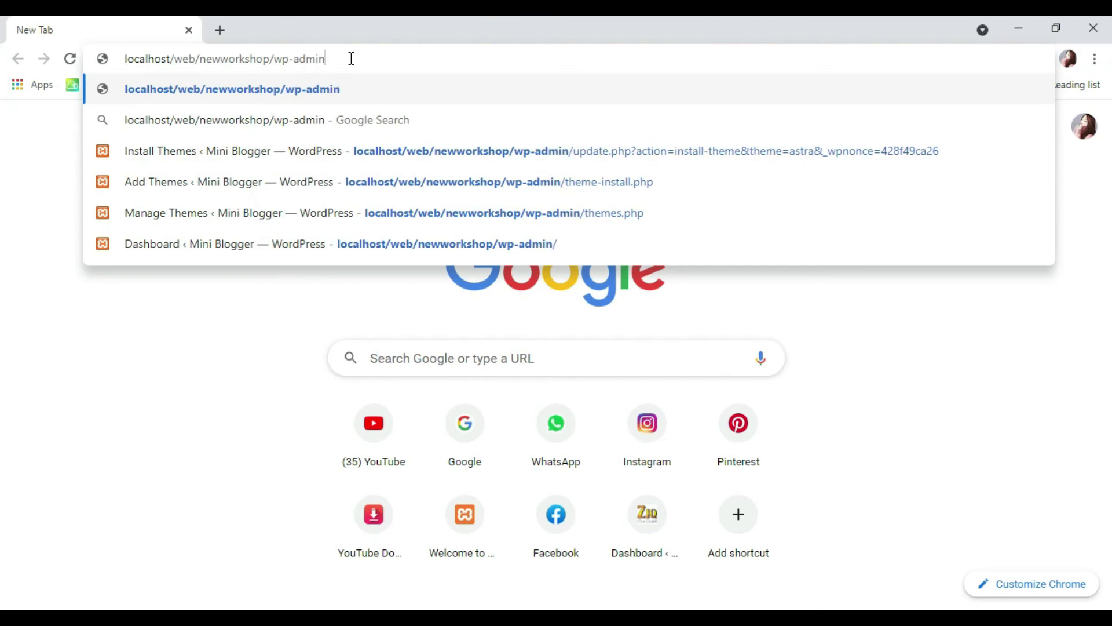
key(Return)
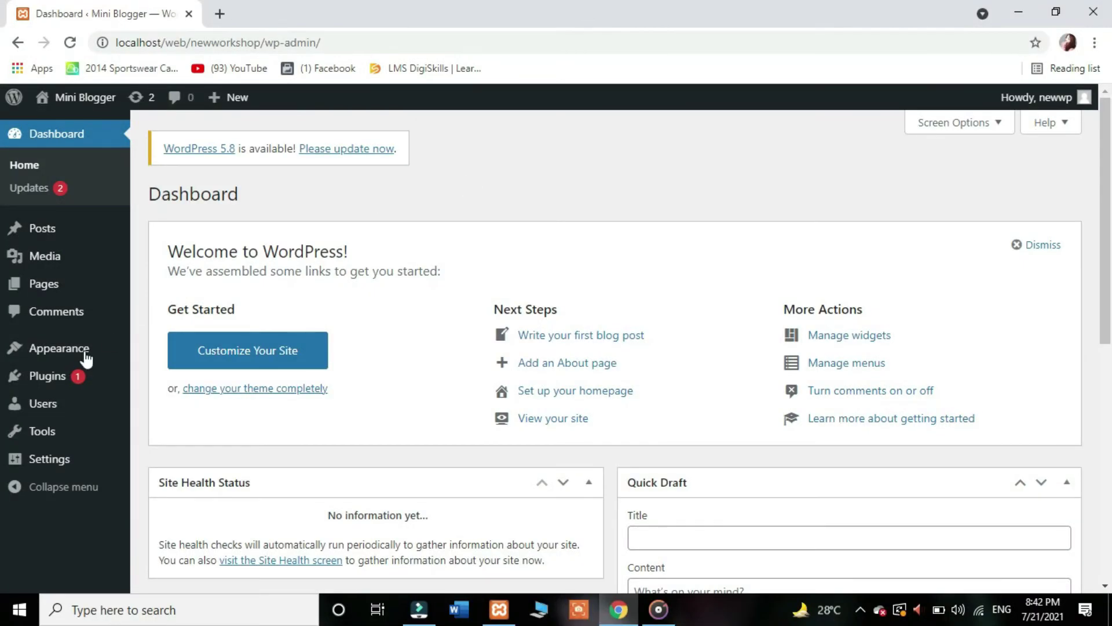
Step: Search 'astra' under Appearance > Themes > Add New and activate the Astra theme
mouse_move(84, 347)
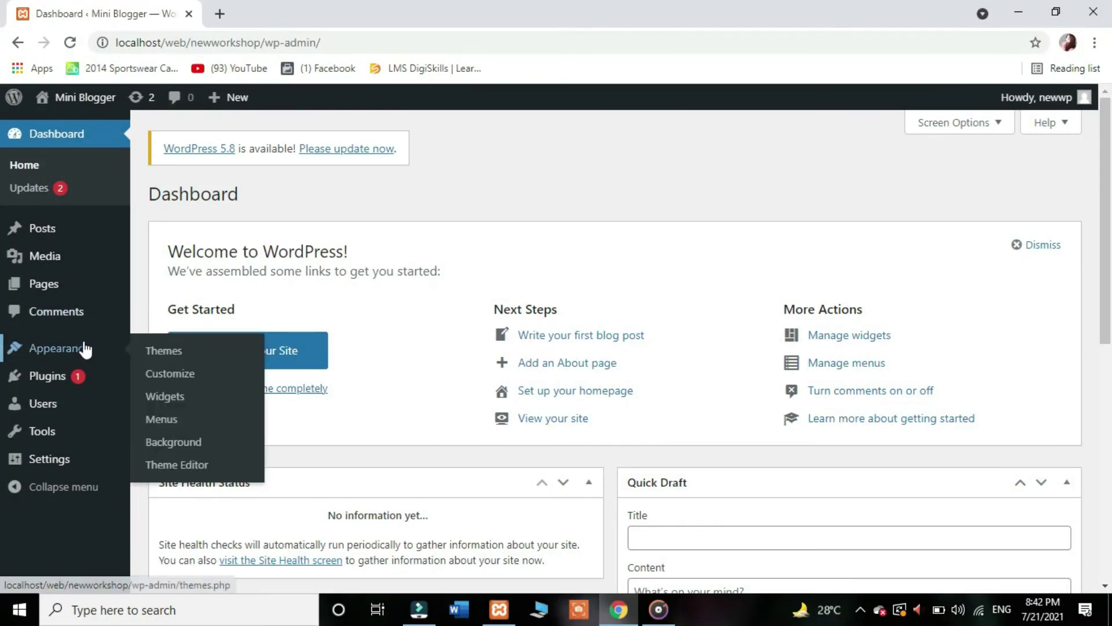
click(163, 352)
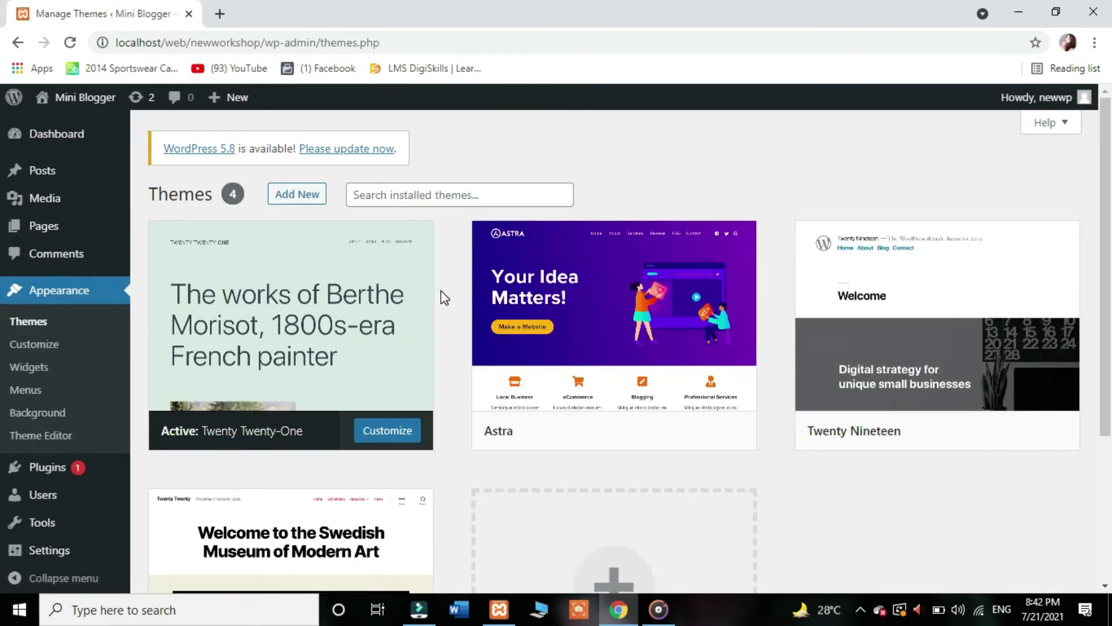
click(319, 199)
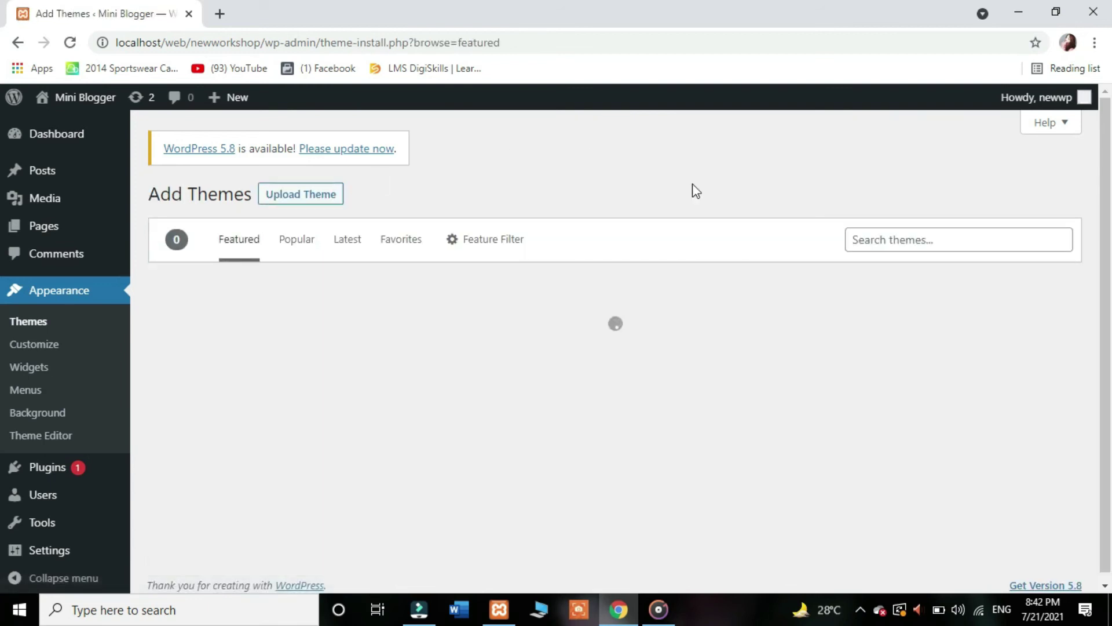
click(925, 241)
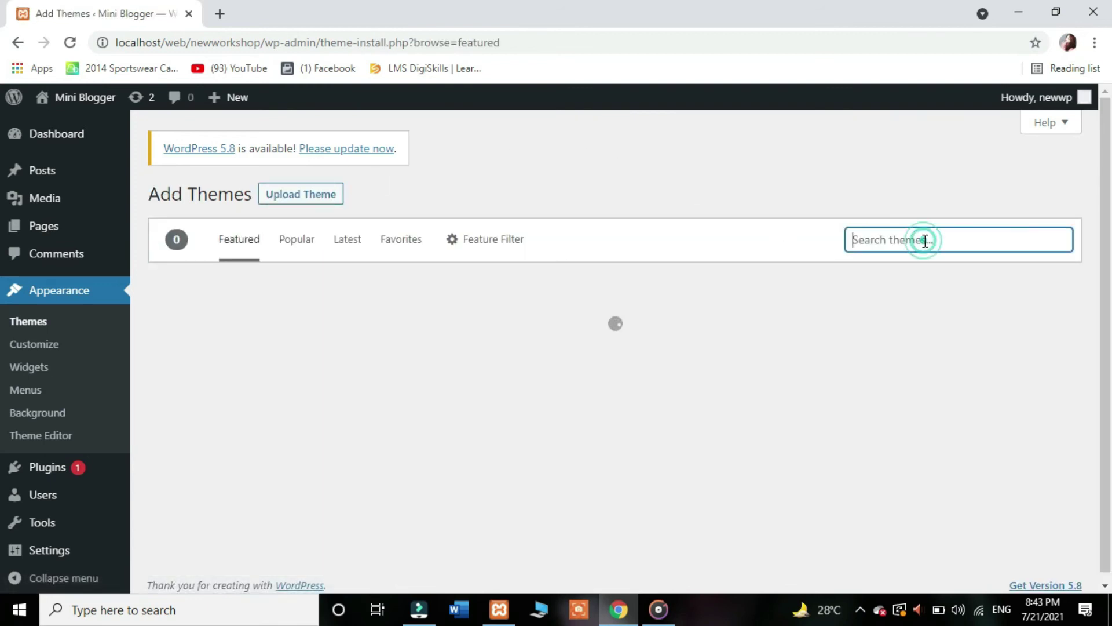
text(astra)
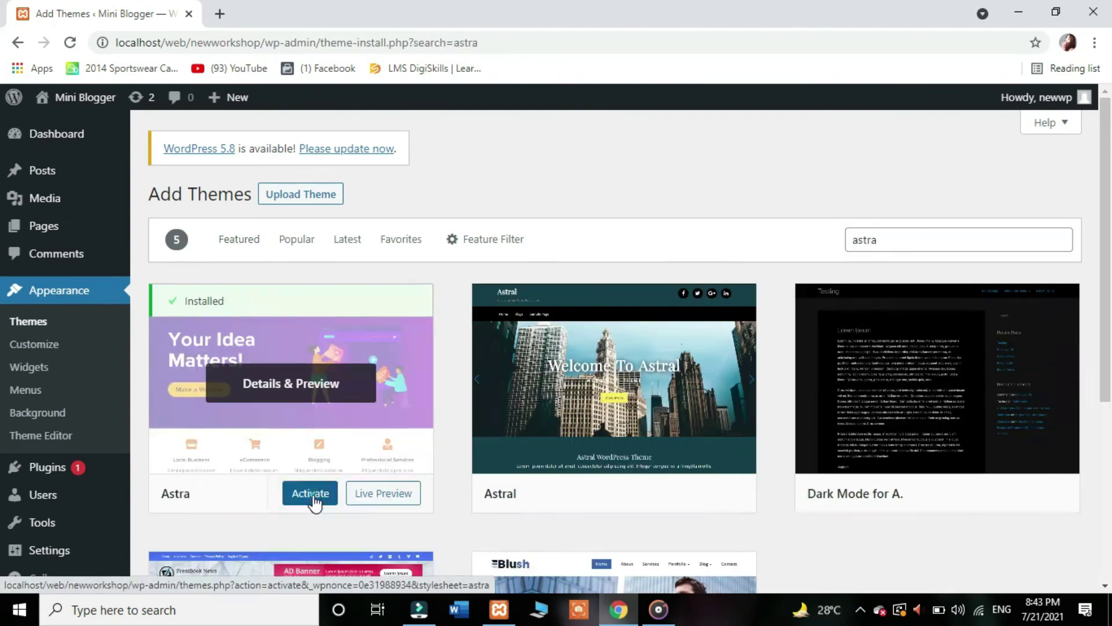
click(311, 494)
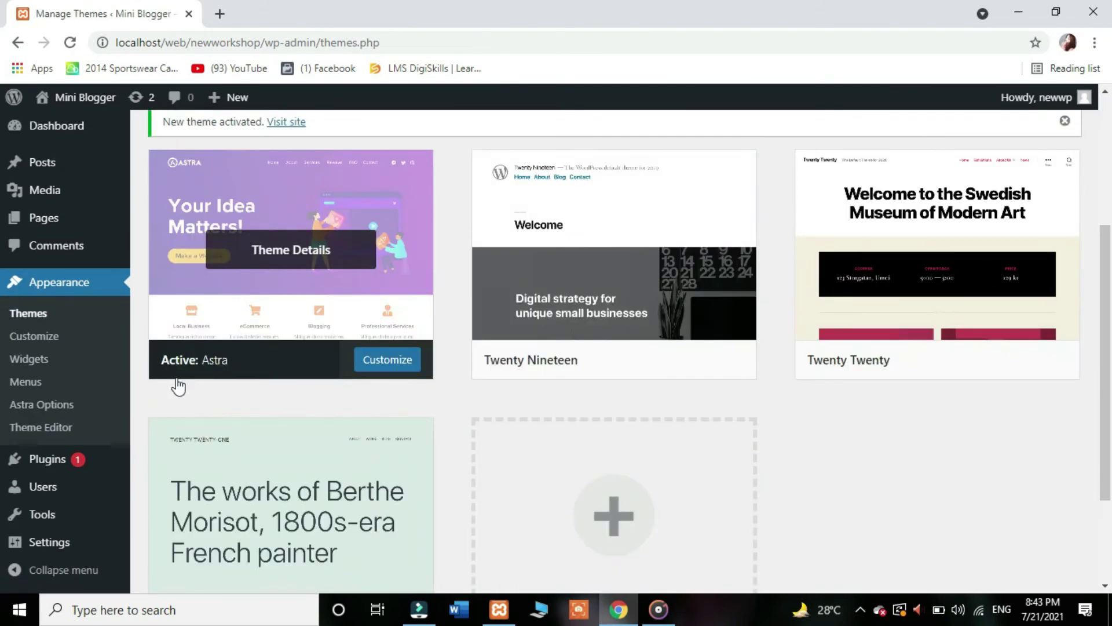
click(80, 413)
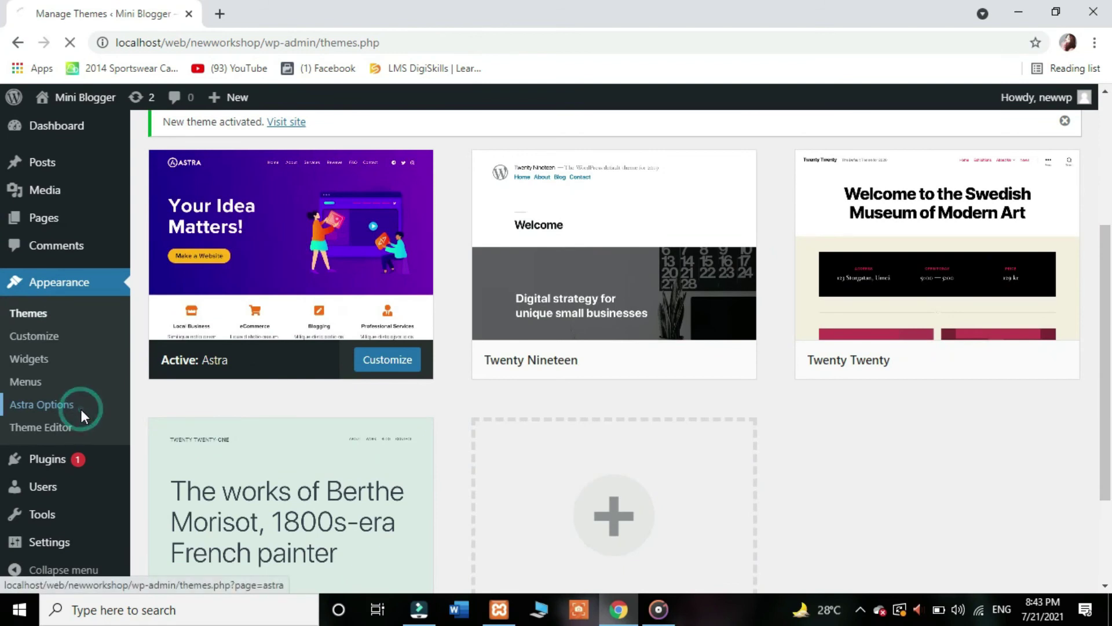
Step: Install the starter templates importer plugin and choose Elementor as the page builder
scroll(1108, 289, down, 5)
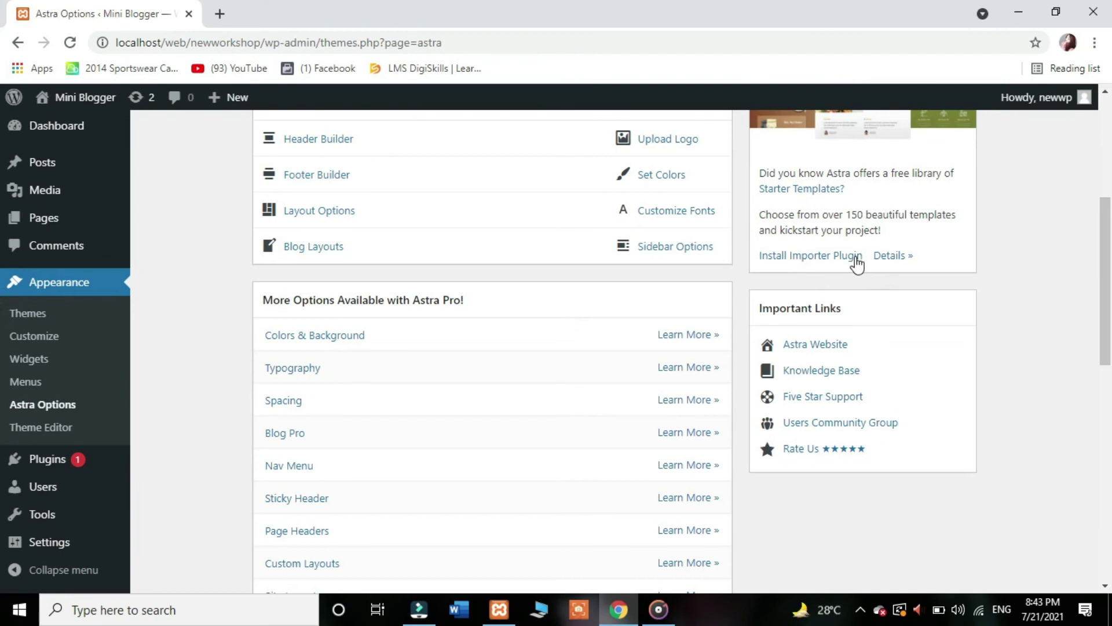
click(857, 261)
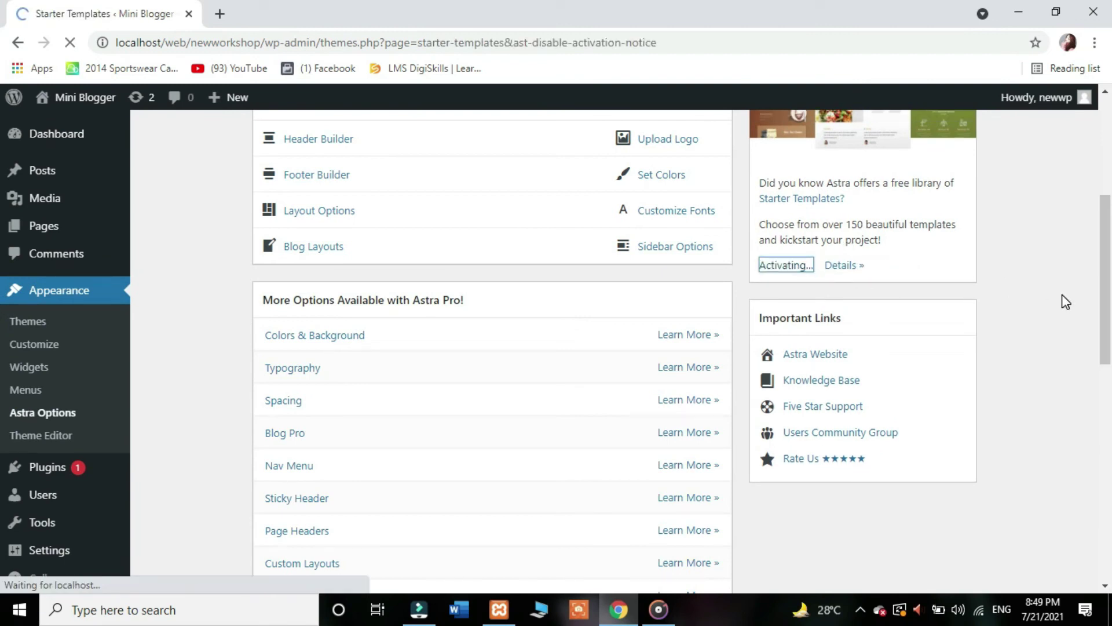
scroll(561, 424, down, 1)
click(561, 424)
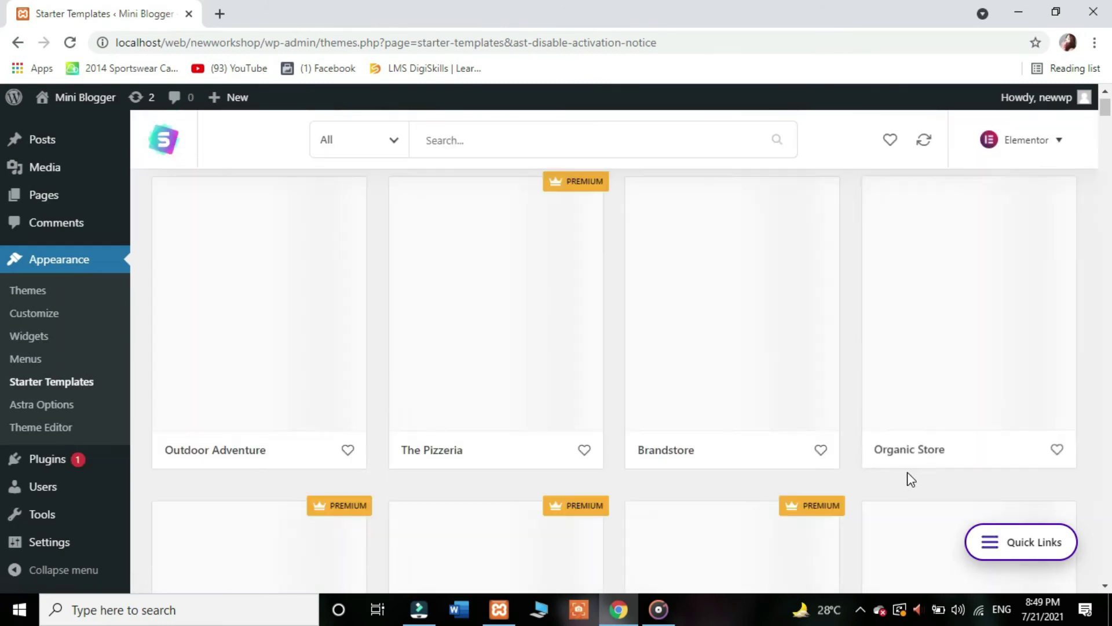
Step: Filter templates to Free, open Vlogger, and start its complete-site import
scroll(397, 146, up, 1)
click(396, 143)
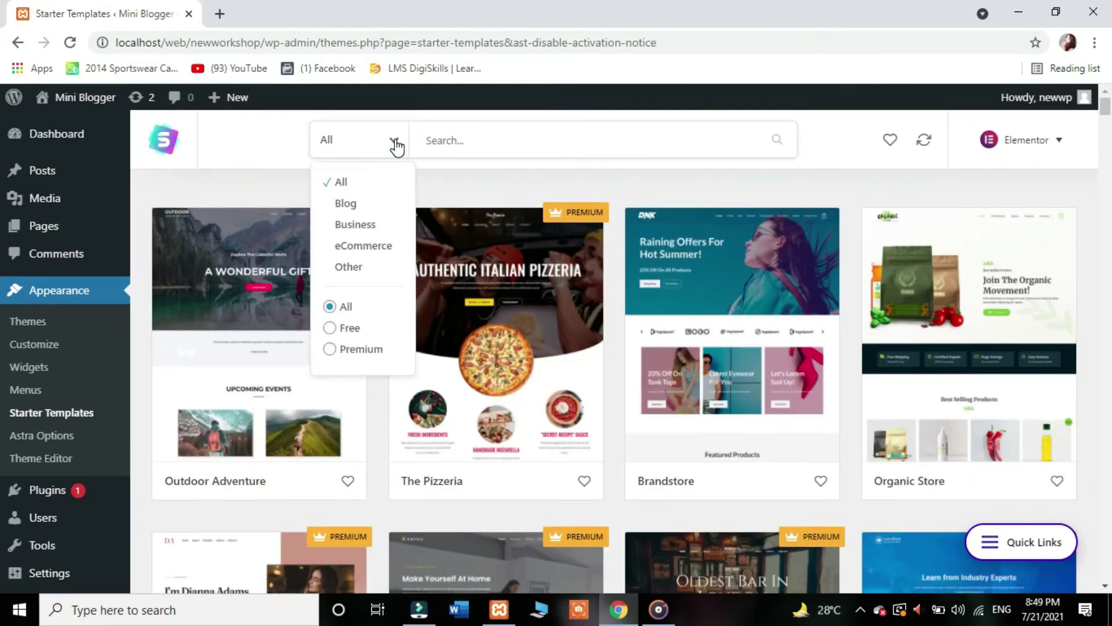
click(331, 329)
scroll(1016, 385, down, 10)
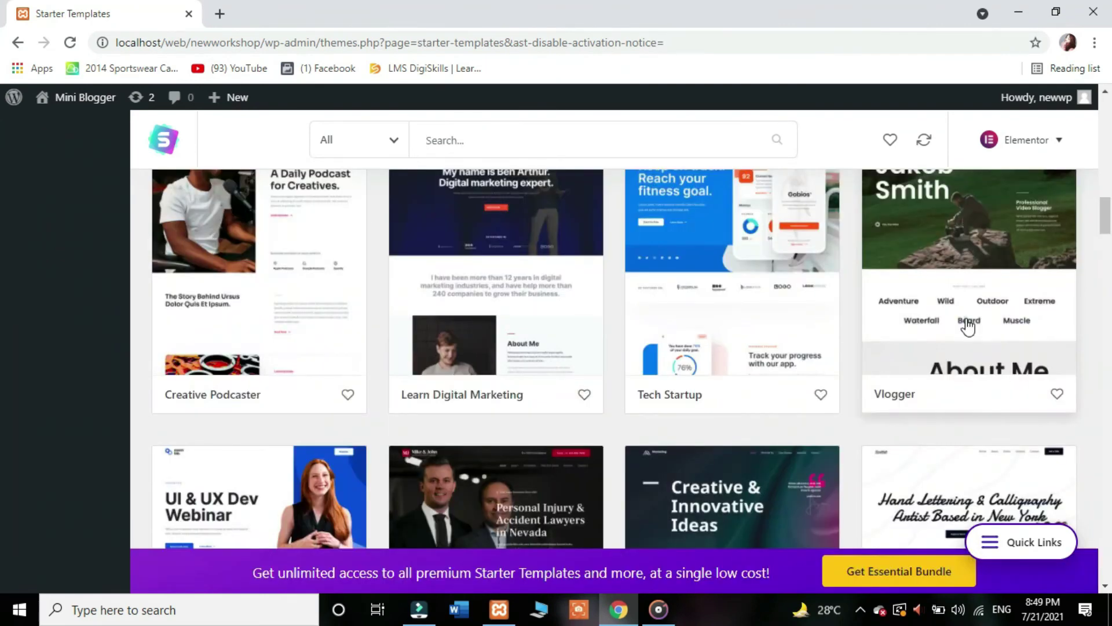
click(967, 325)
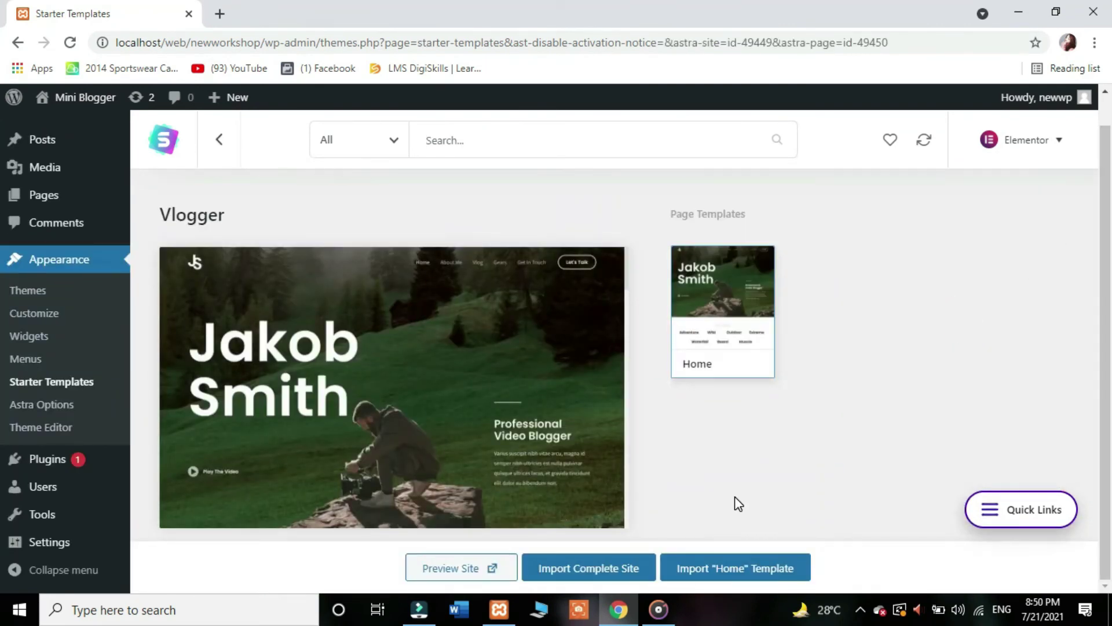
click(635, 579)
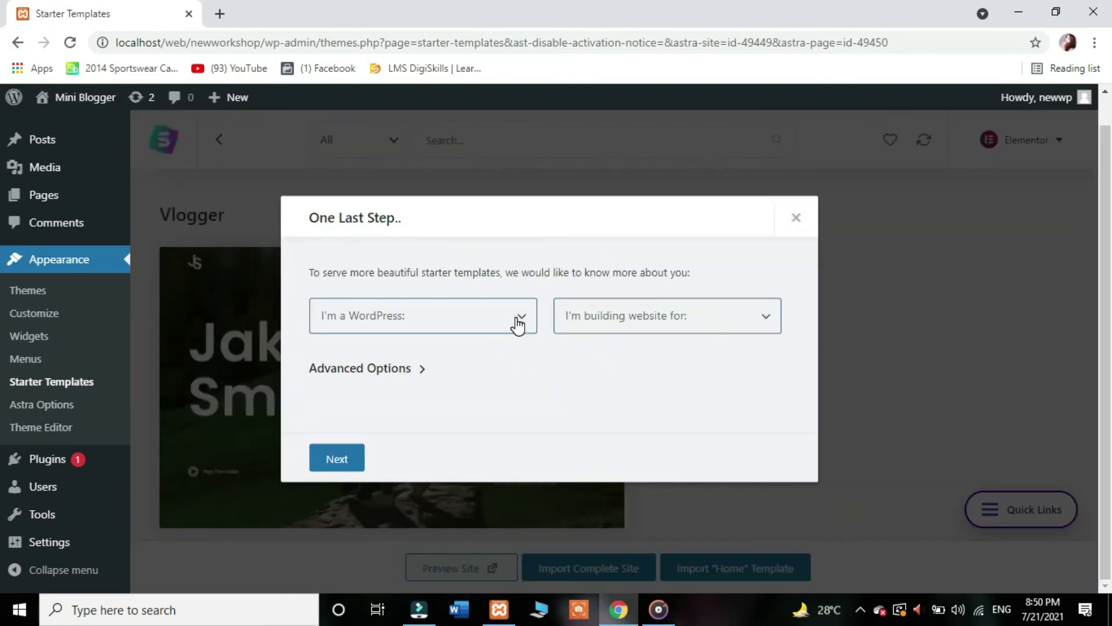
Step: Answer the questionnaire: experience level Beginner, site built for Myself/My company
click(519, 324)
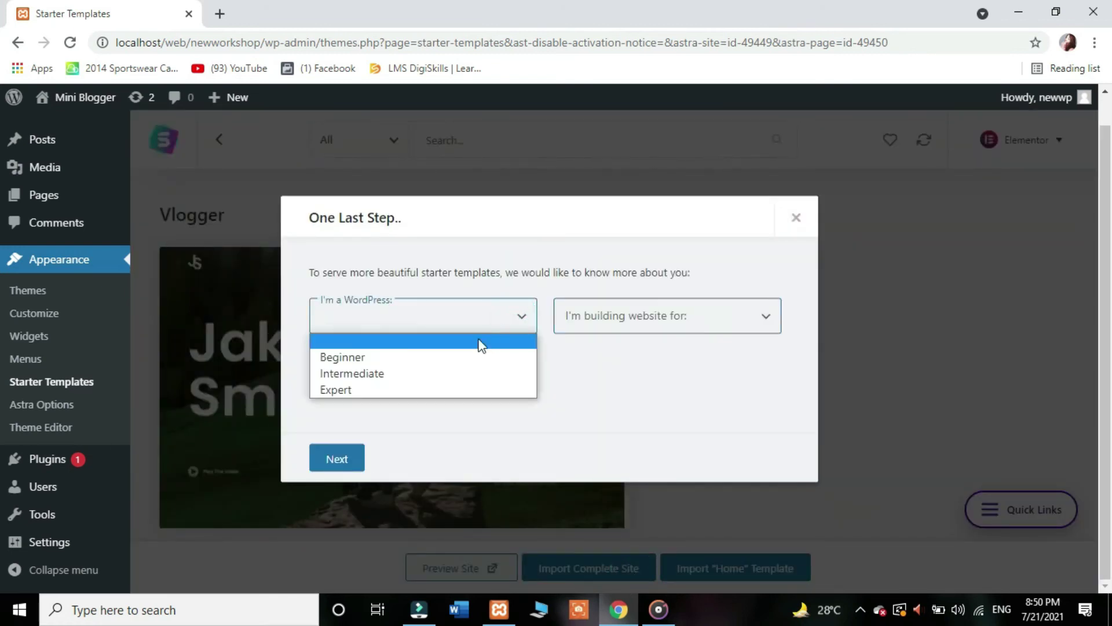
click(456, 358)
click(732, 315)
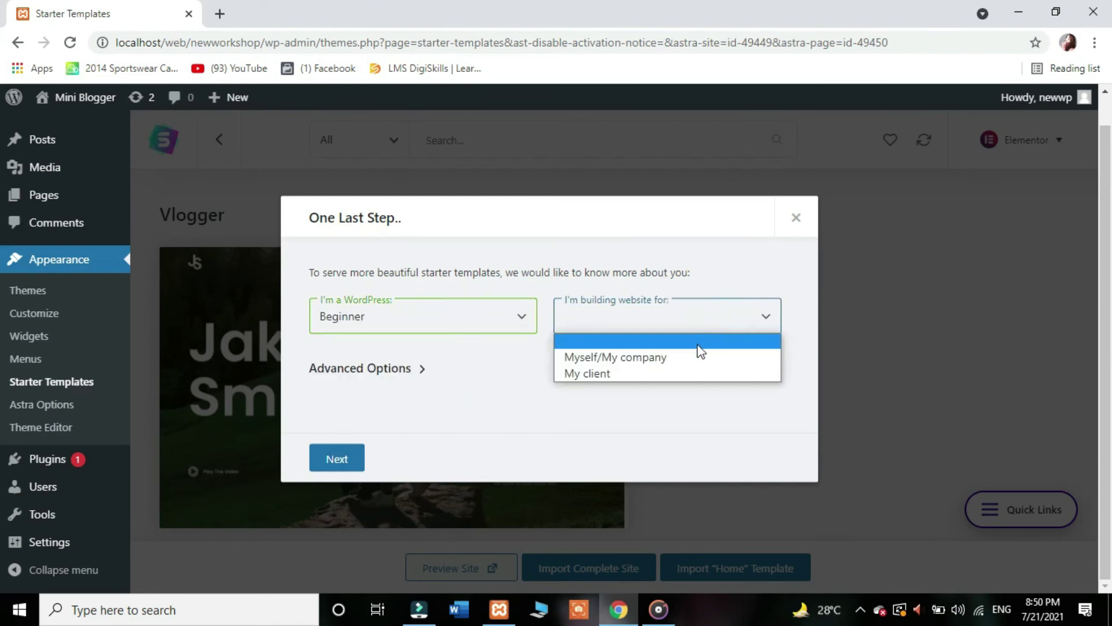
click(673, 361)
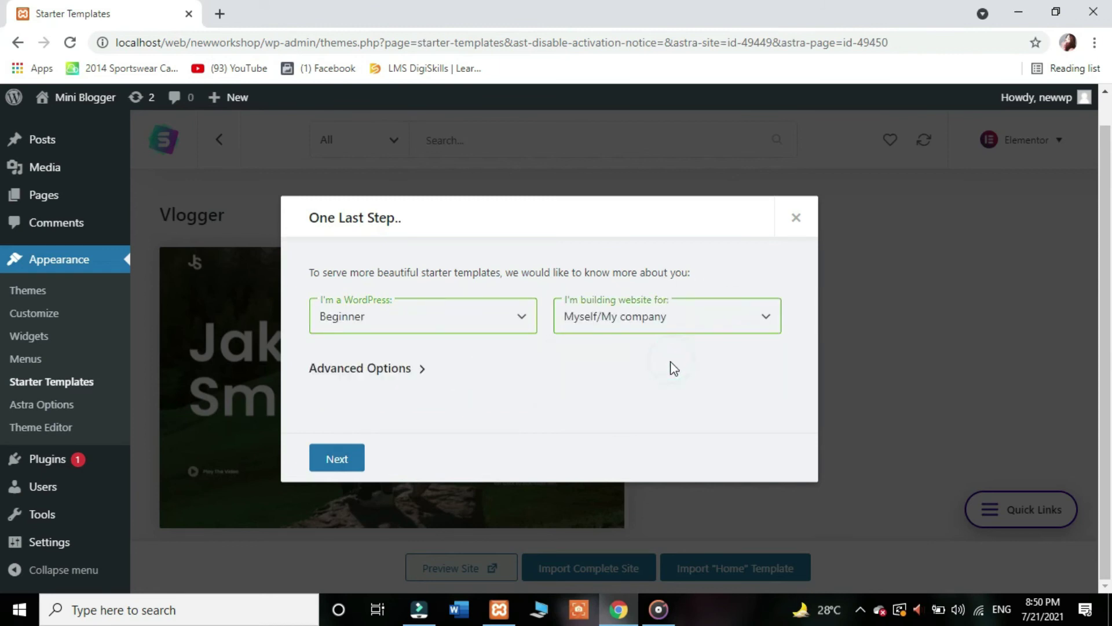
click(340, 462)
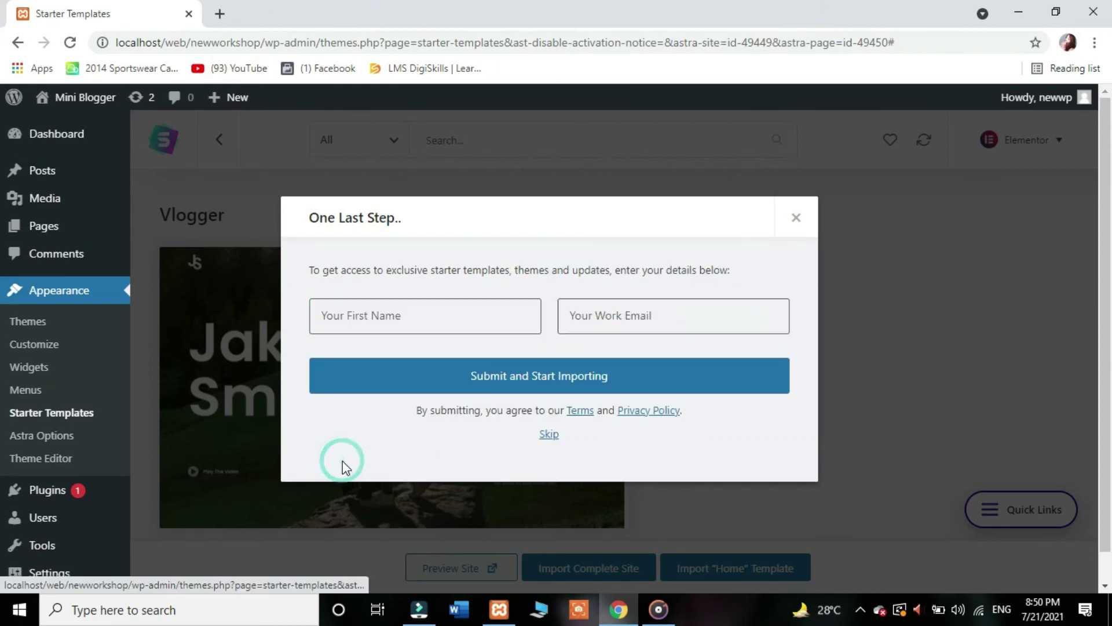
Step: Autofill first name and work e-mail, submit, then cancel the Elementor install failure notice
click(489, 310)
click(441, 365)
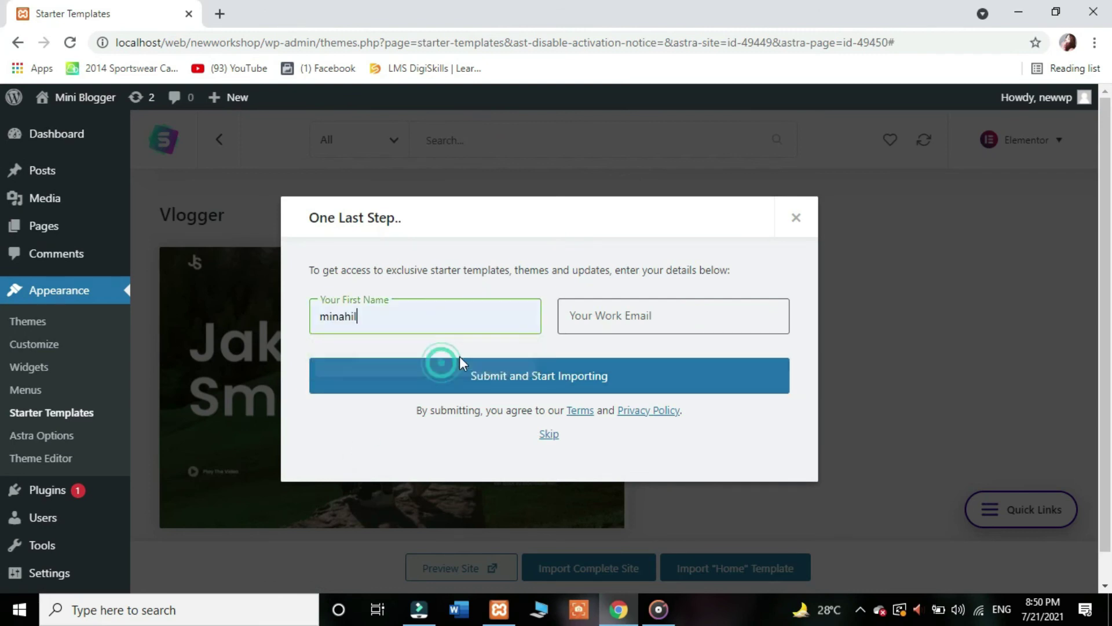
click(658, 310)
click(655, 353)
click(613, 377)
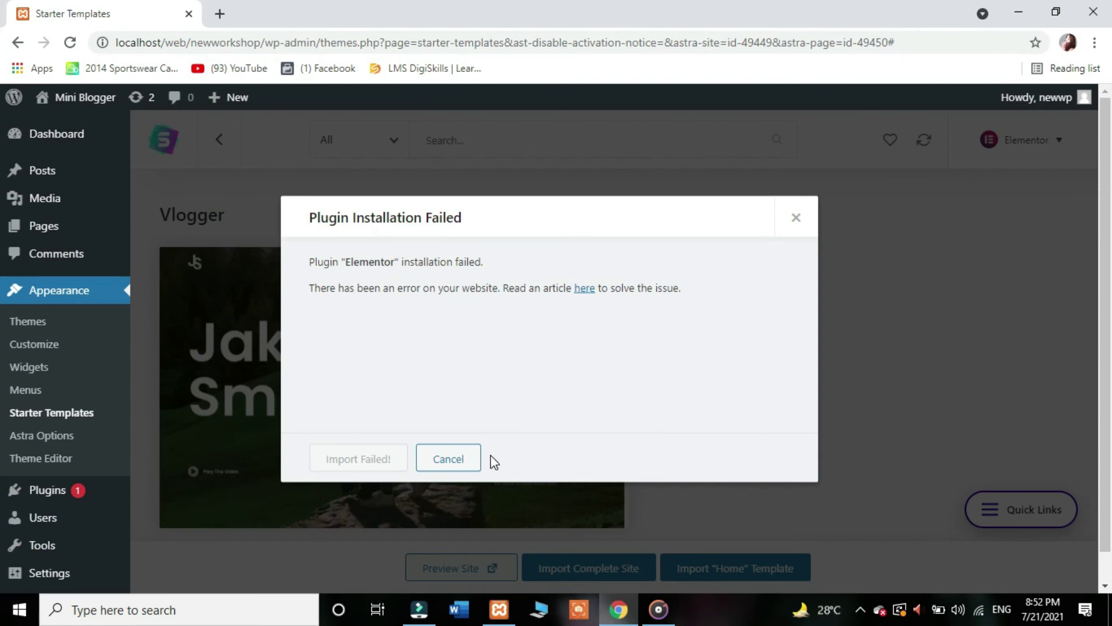
click(456, 459)
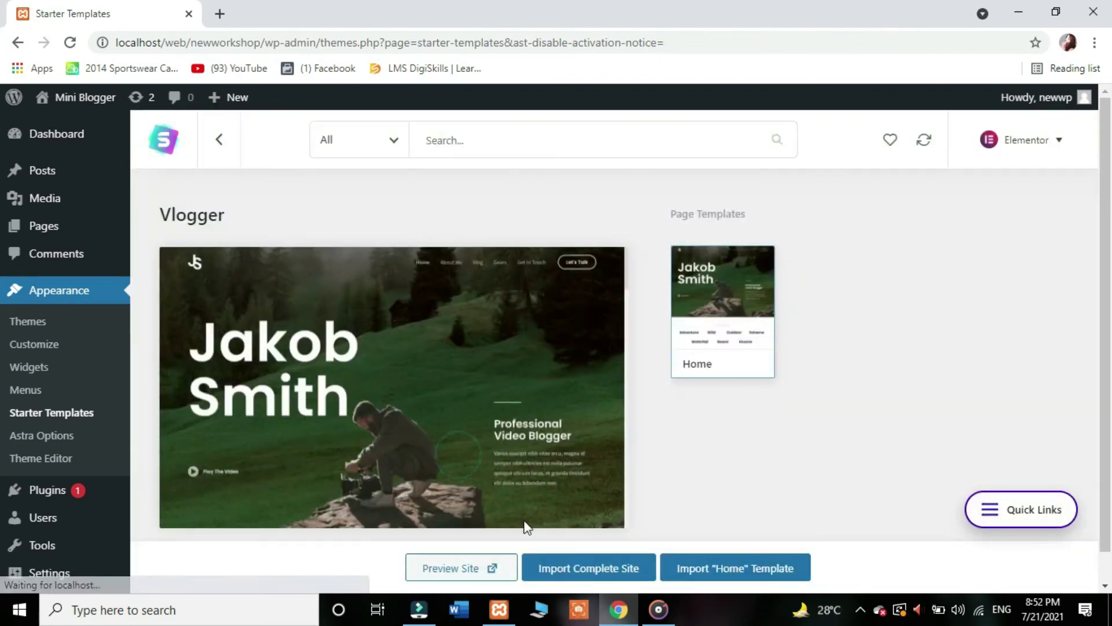
Step: Rerun the complete Vlogger site import and view the resulting Mini Blogger site
click(589, 567)
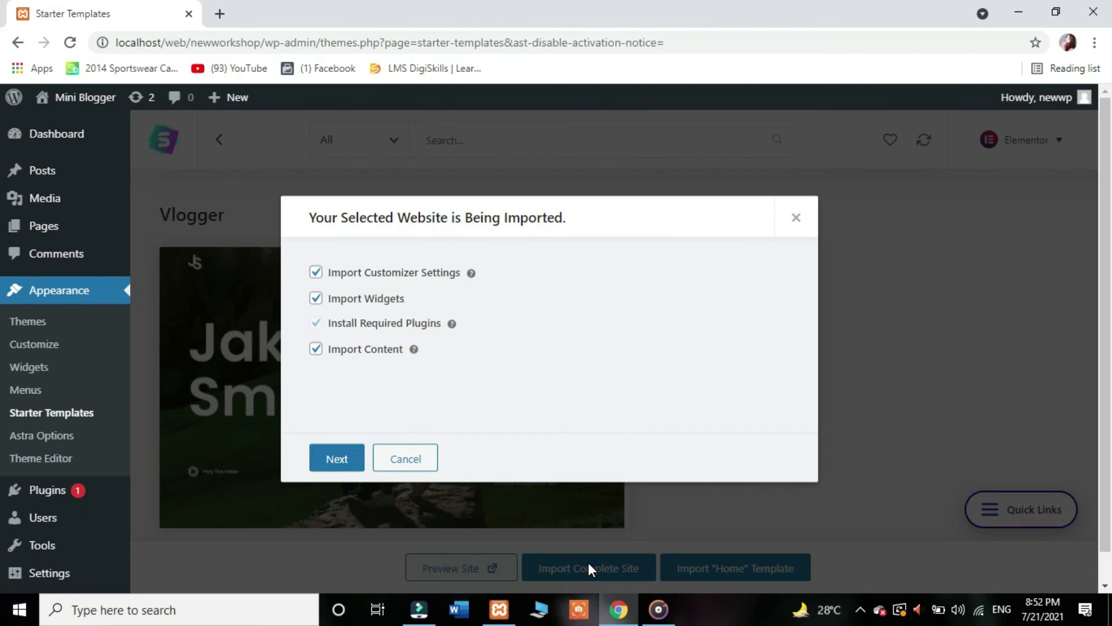
click(355, 459)
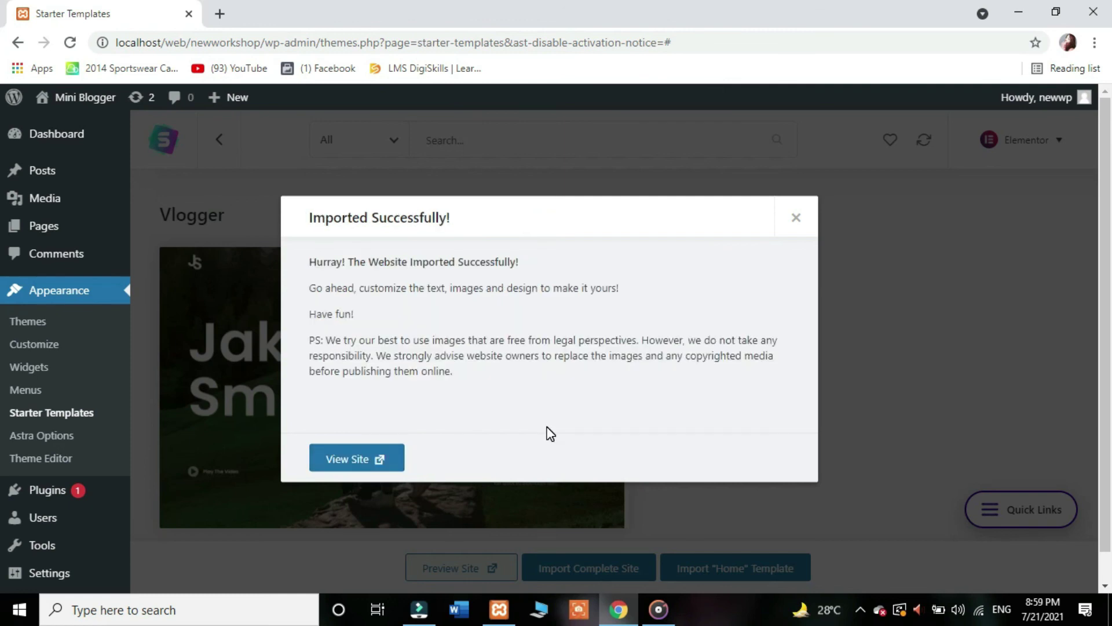
click(374, 462)
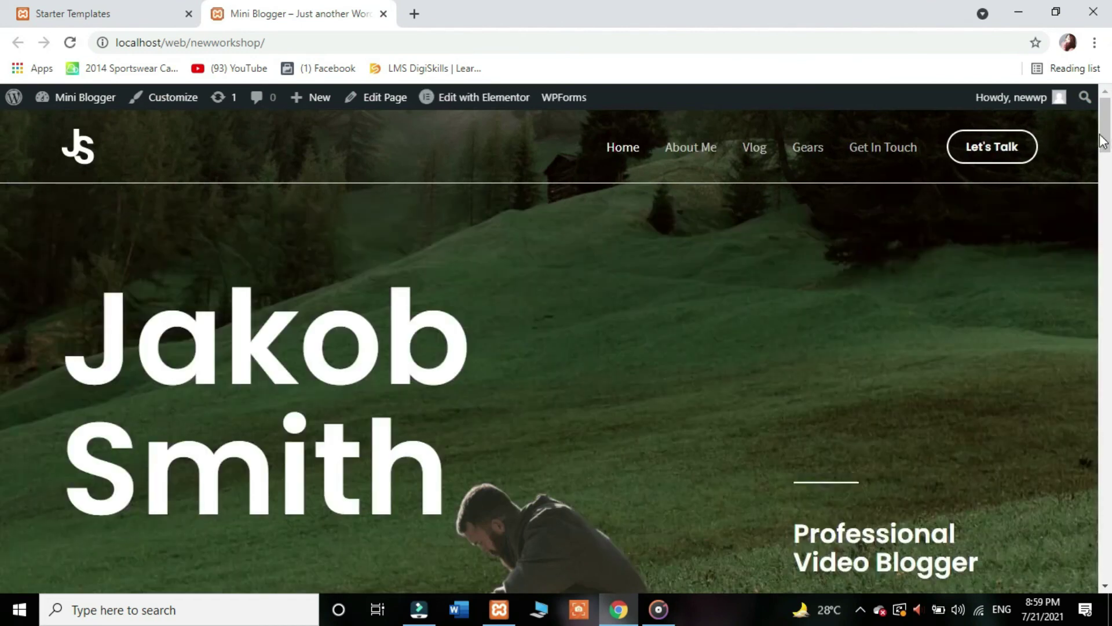
scroll(2, 150, down, 7)
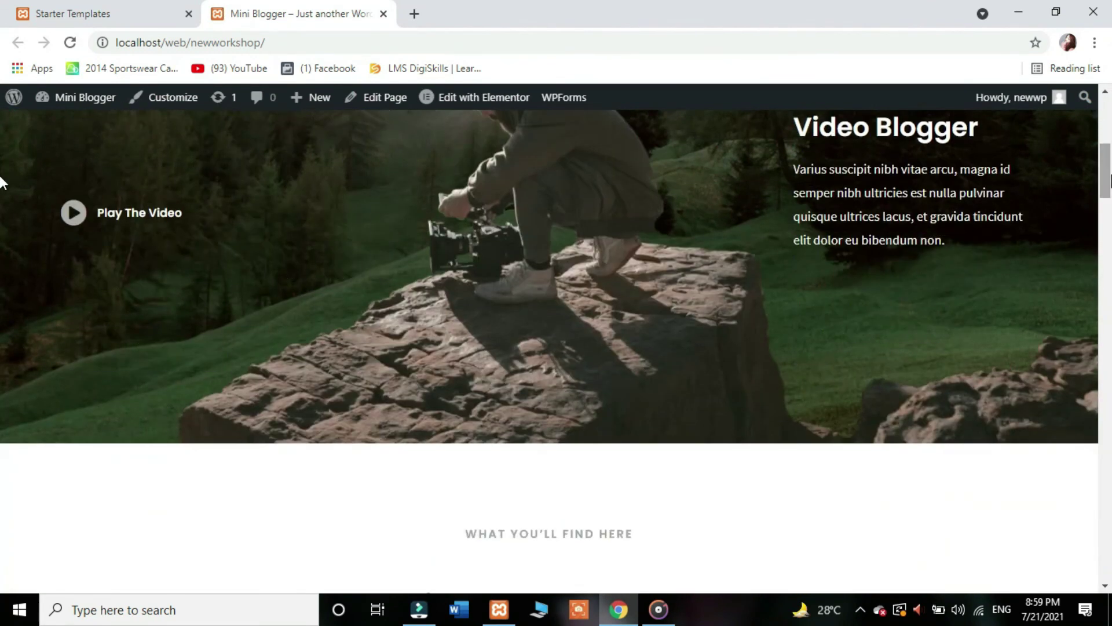
scroll(3, 174, up, 2)
scroll(1, 174, down, 13)
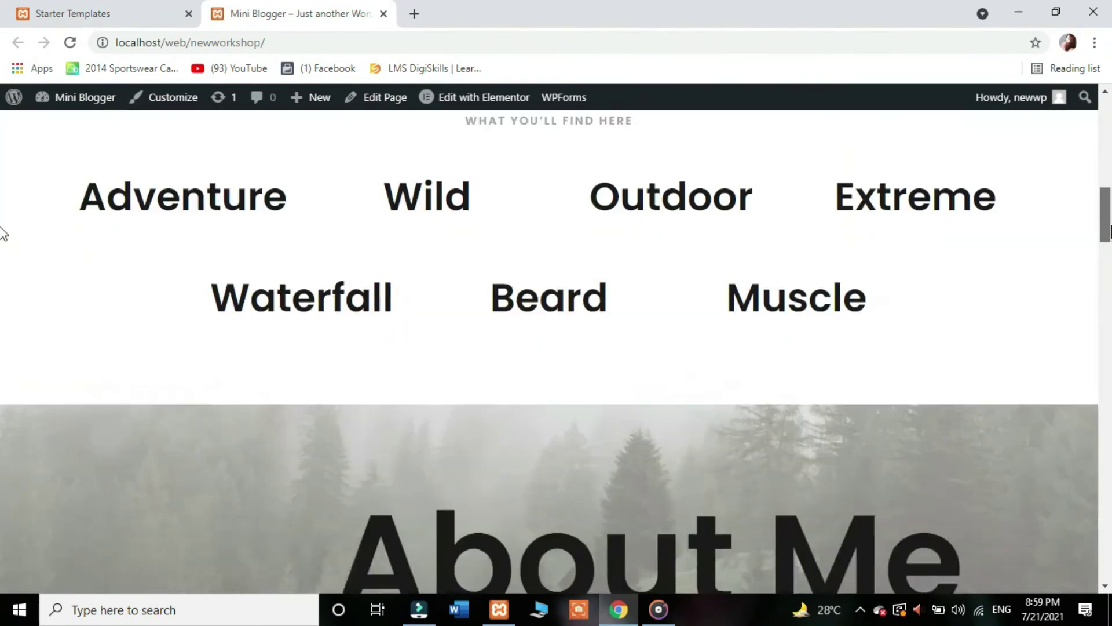
scroll(2, 278, down, 15)
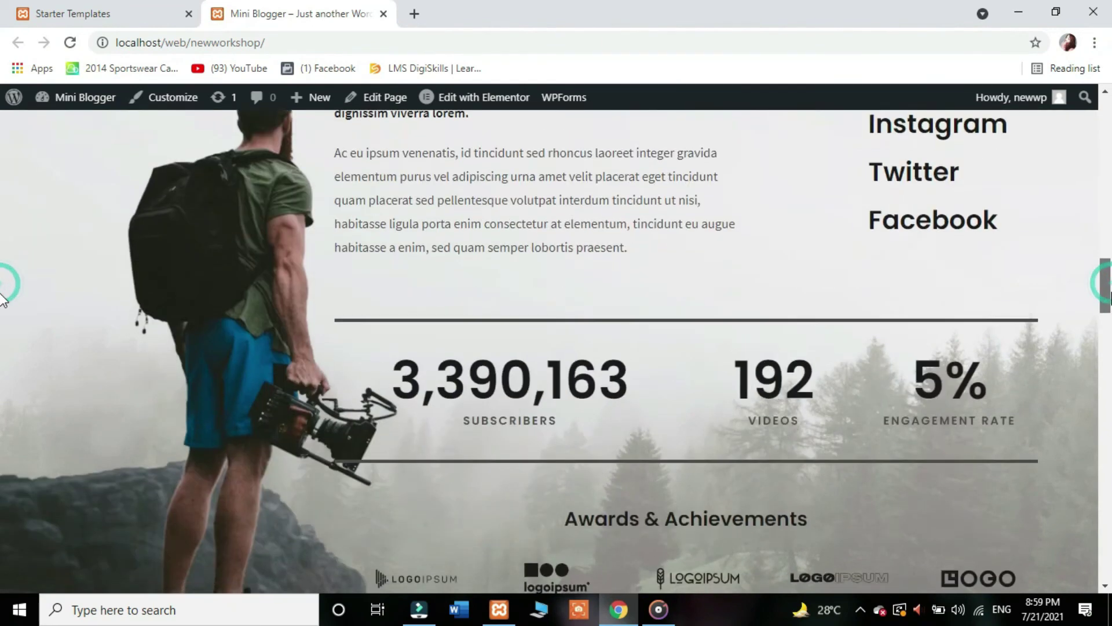
scroll(3, 406, down, 15)
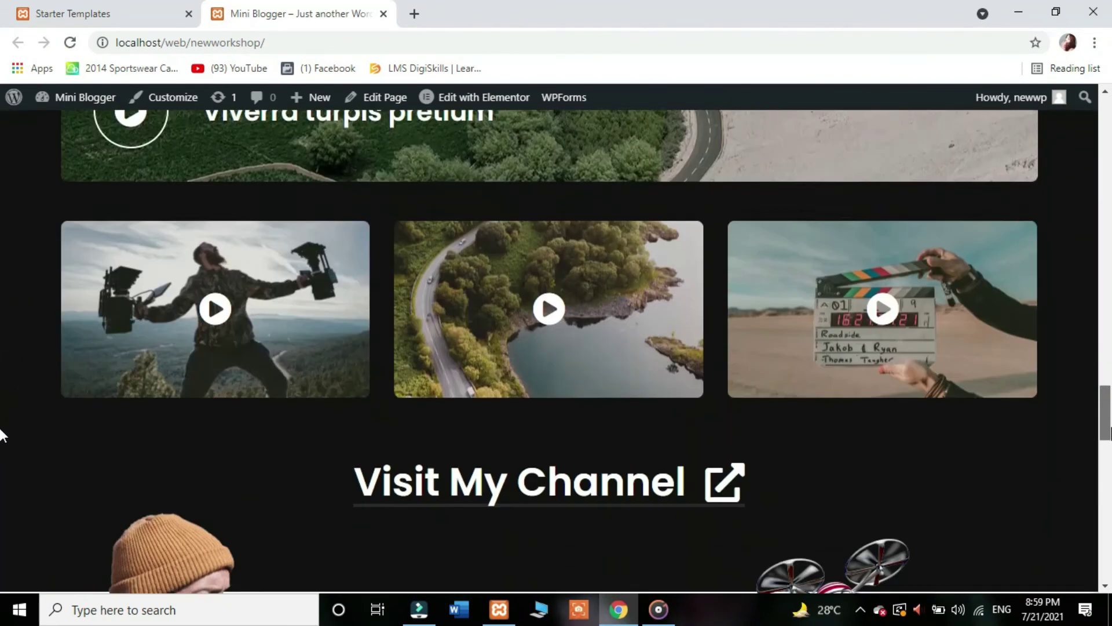
scroll(3, 464, down, 15)
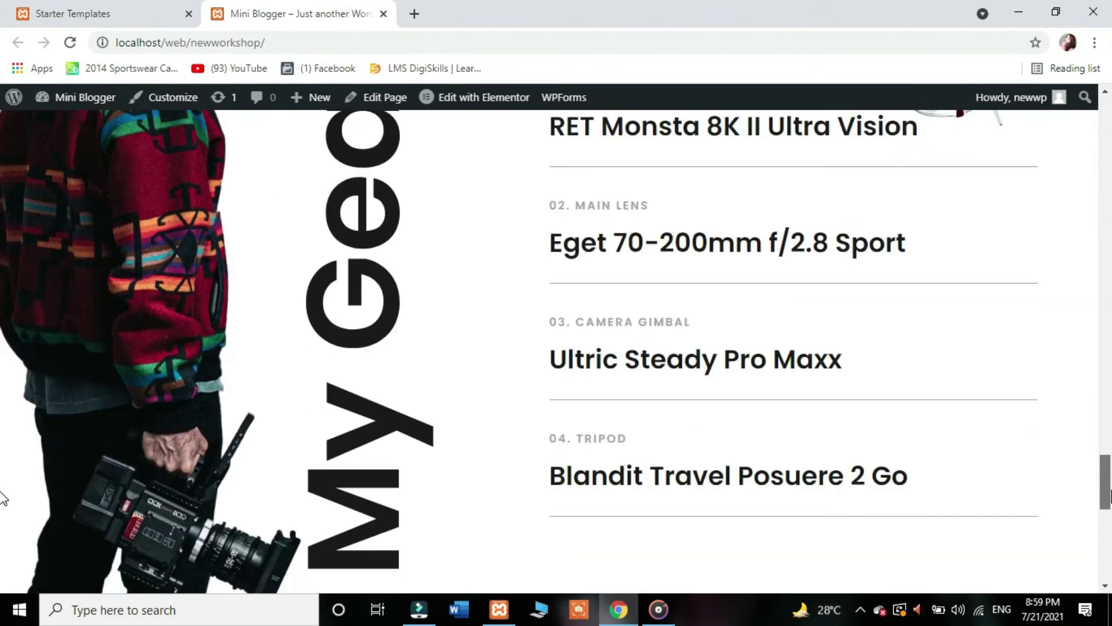
scroll(3, 576, up, 20)
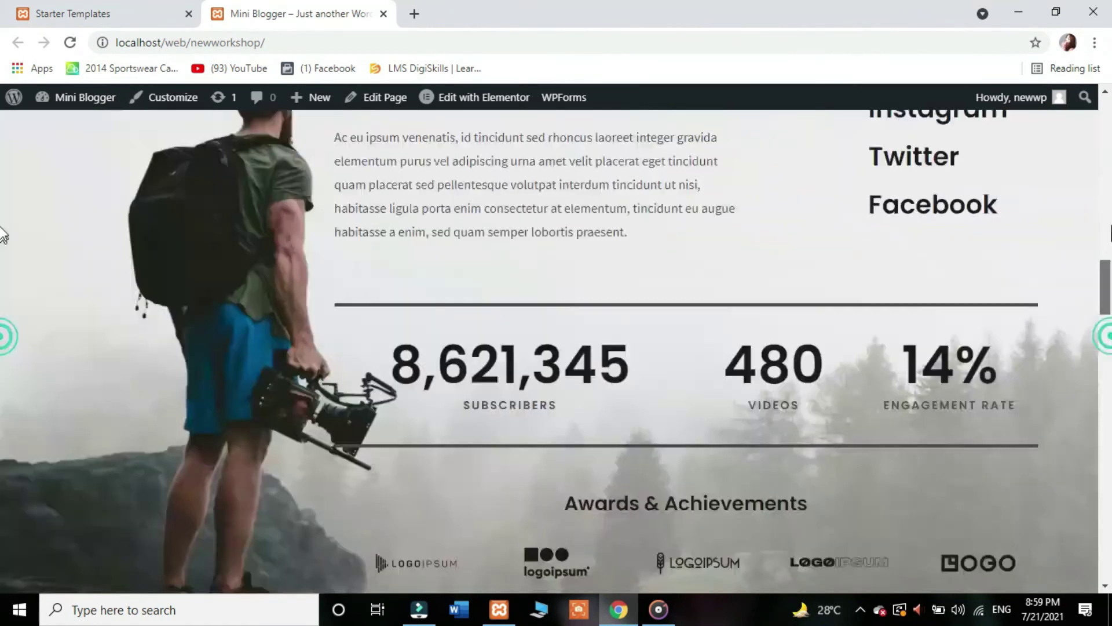